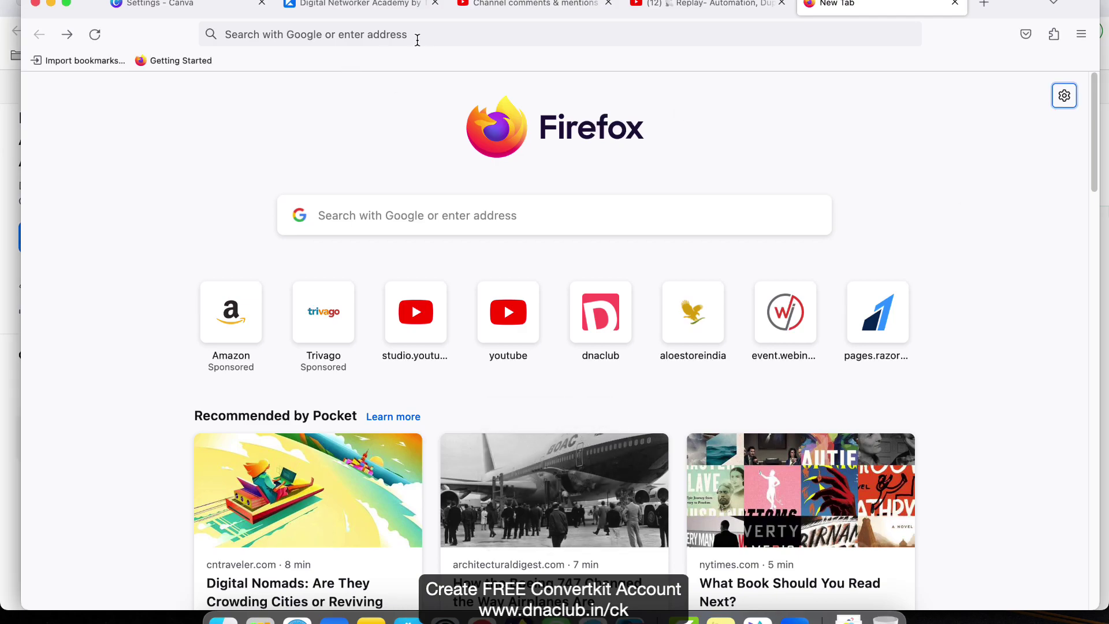
click(416, 40)
text(c)
key(BackSpace)
key(BackSpace)
text(dna)
key(Right)
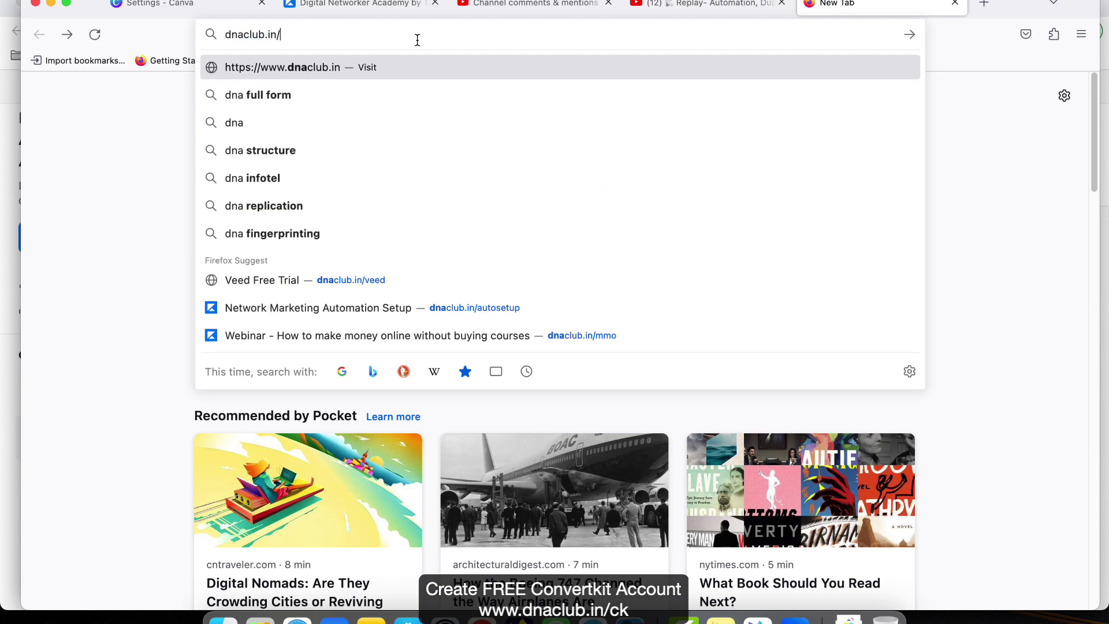
text(ck)
key(Return)
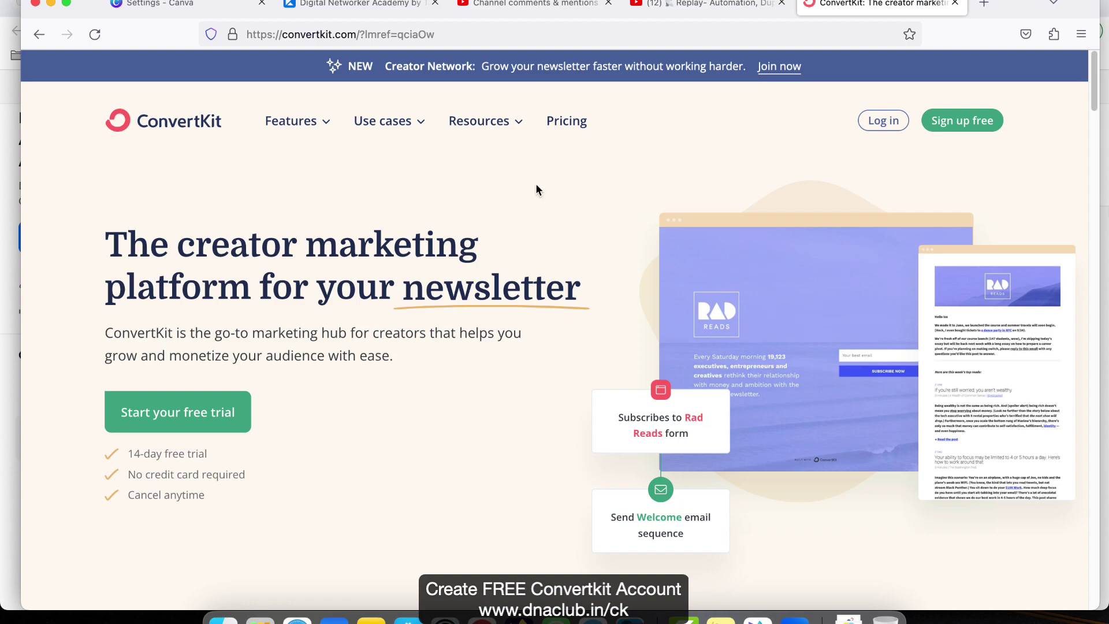
- Open the free account creation form and enter your first name and e-mail address
click(960, 123)
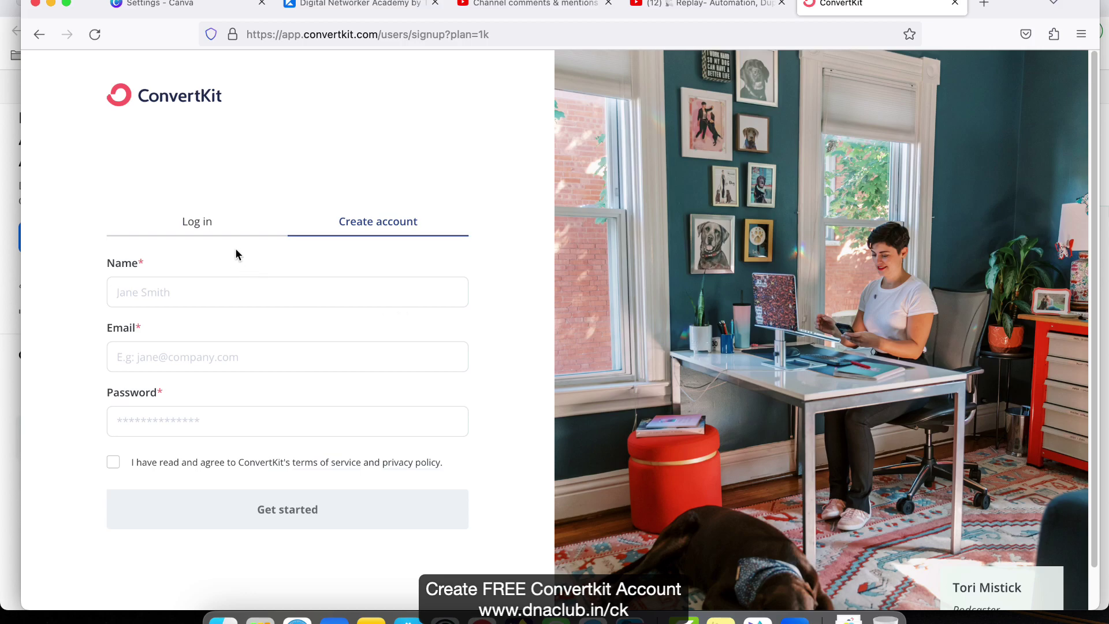
click(190, 229)
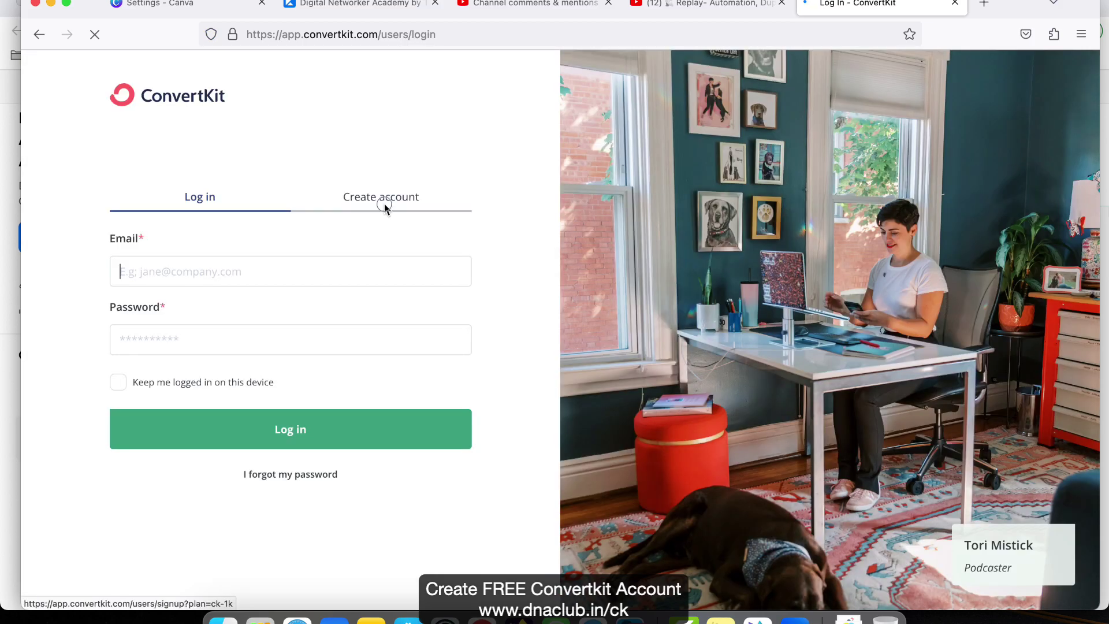
click(386, 209)
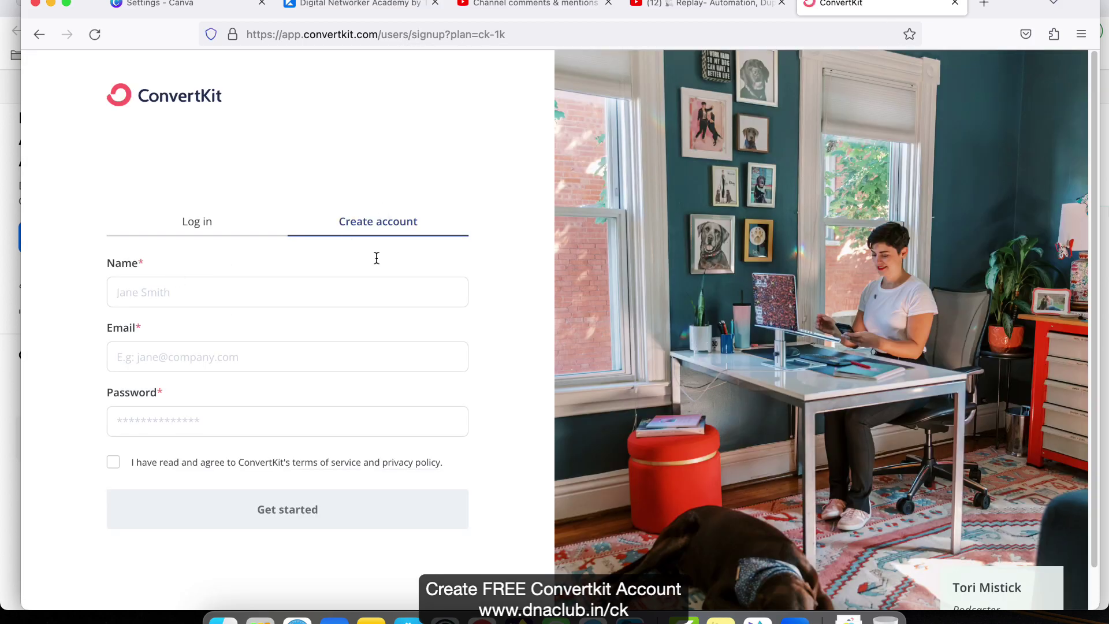
text(Tarun)
key(Tab)
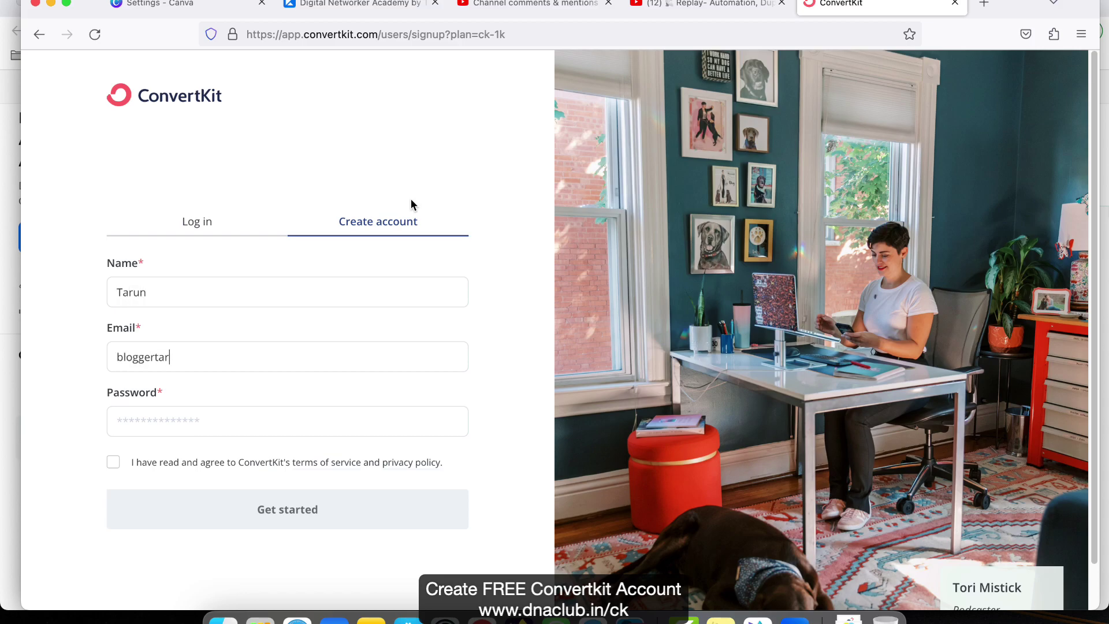
key(Tab)
- Enter the account password, accept the terms of service and submit the form
click(73, 349)
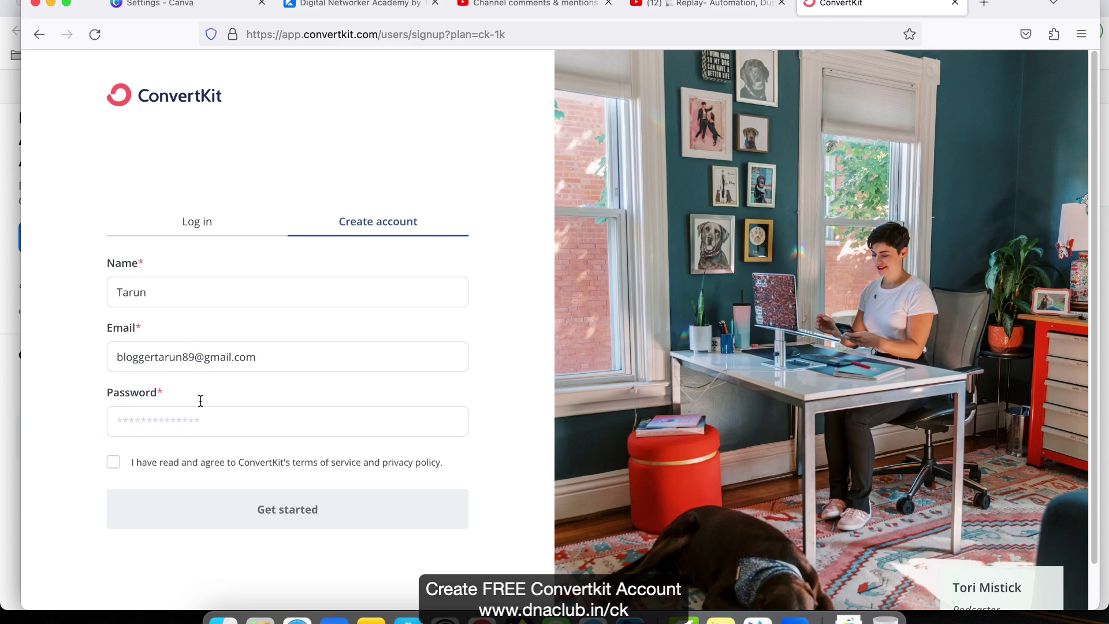
click(164, 418)
text(*********)
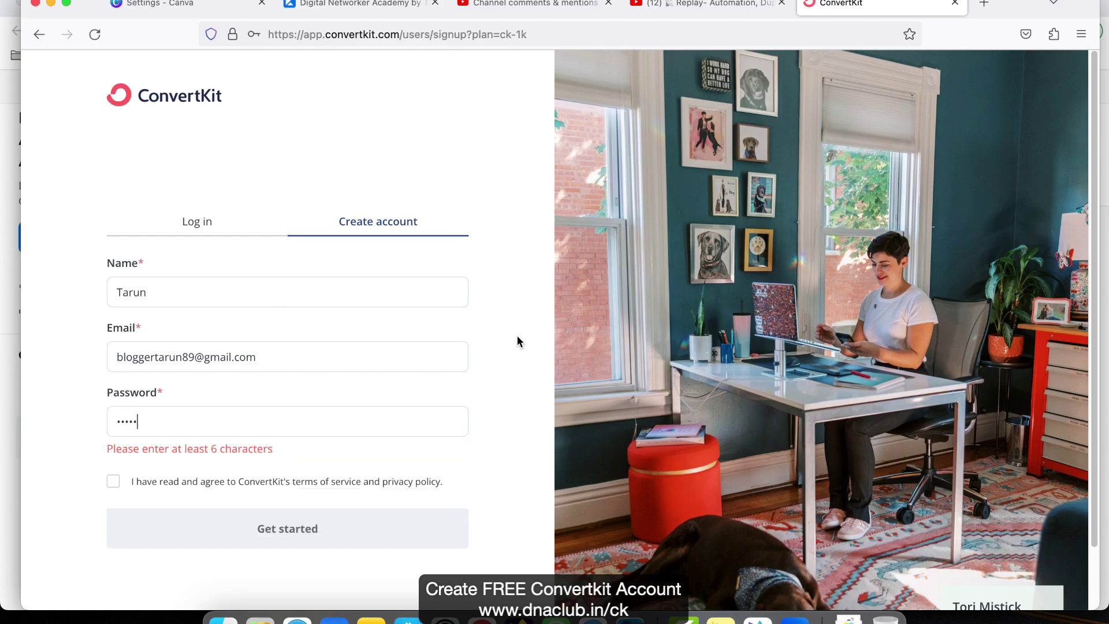
click(114, 464)
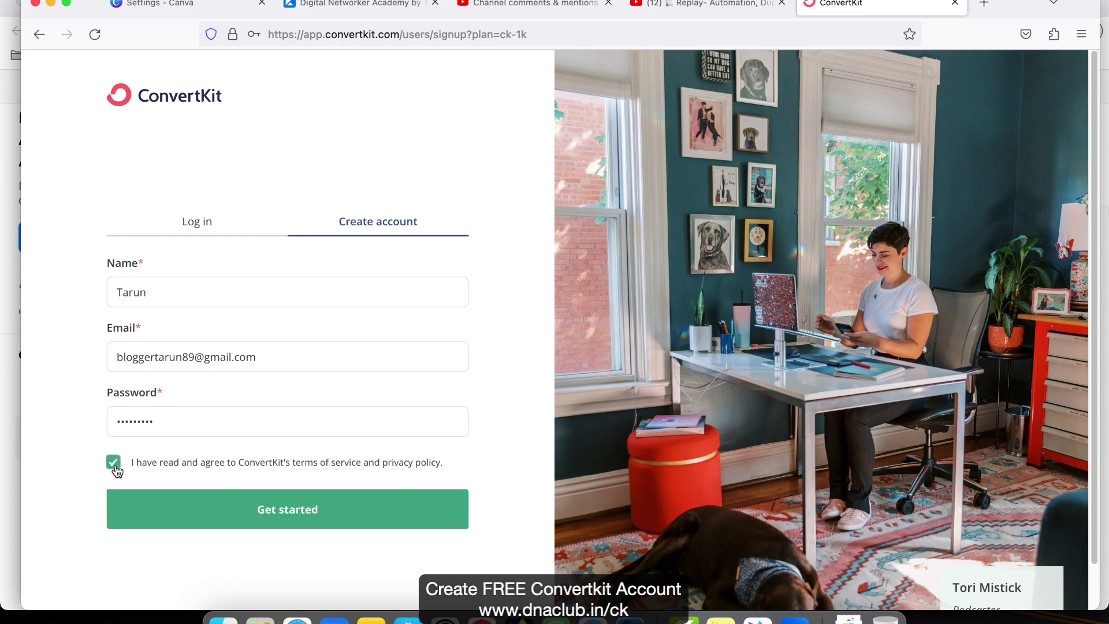
click(345, 519)
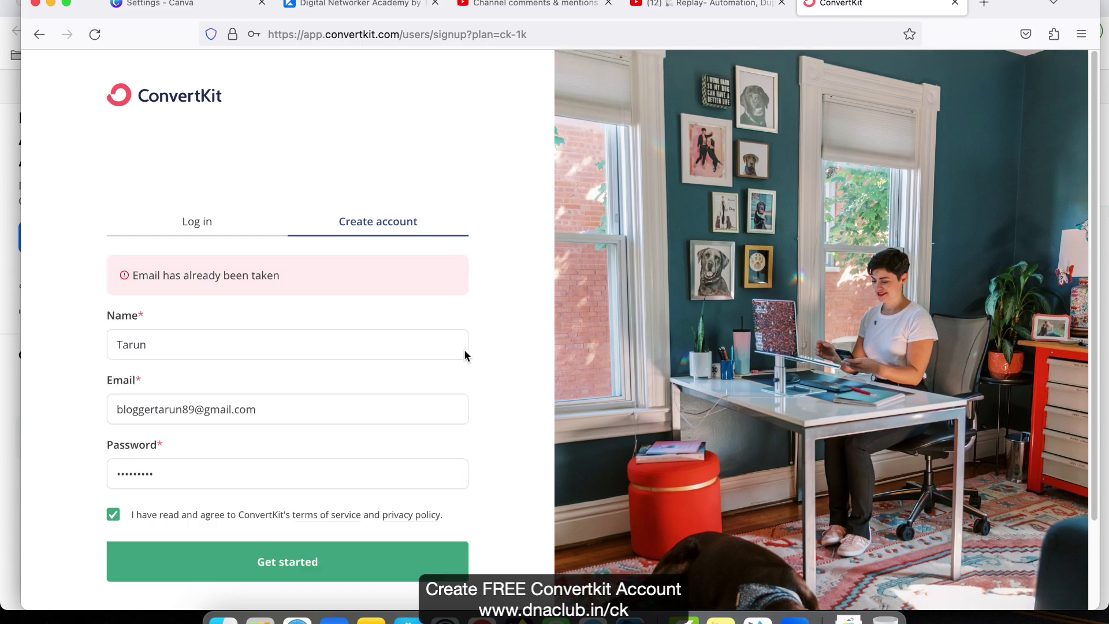
- Replace the already-taken e-mail with a different Outlook address and resubmit the signup
double_click(148, 410)
text(digi)
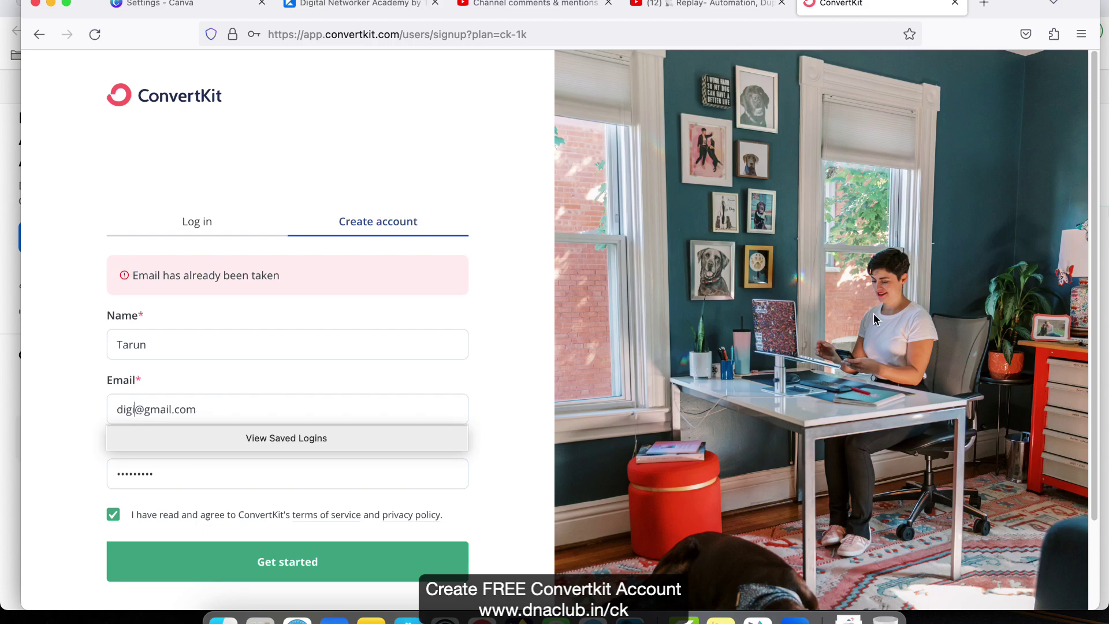
key(BackSpace)
key(BackSpace)
key(BackSpace)
key(BackSpace)
key(shift+super+Right)
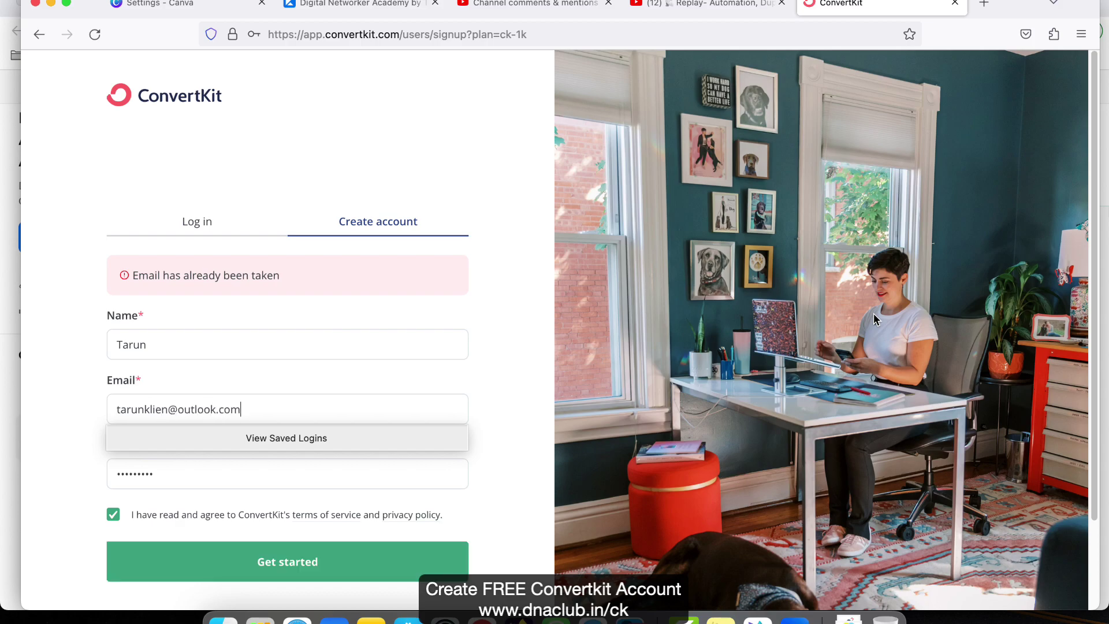
key(Tab)
click(345, 563)
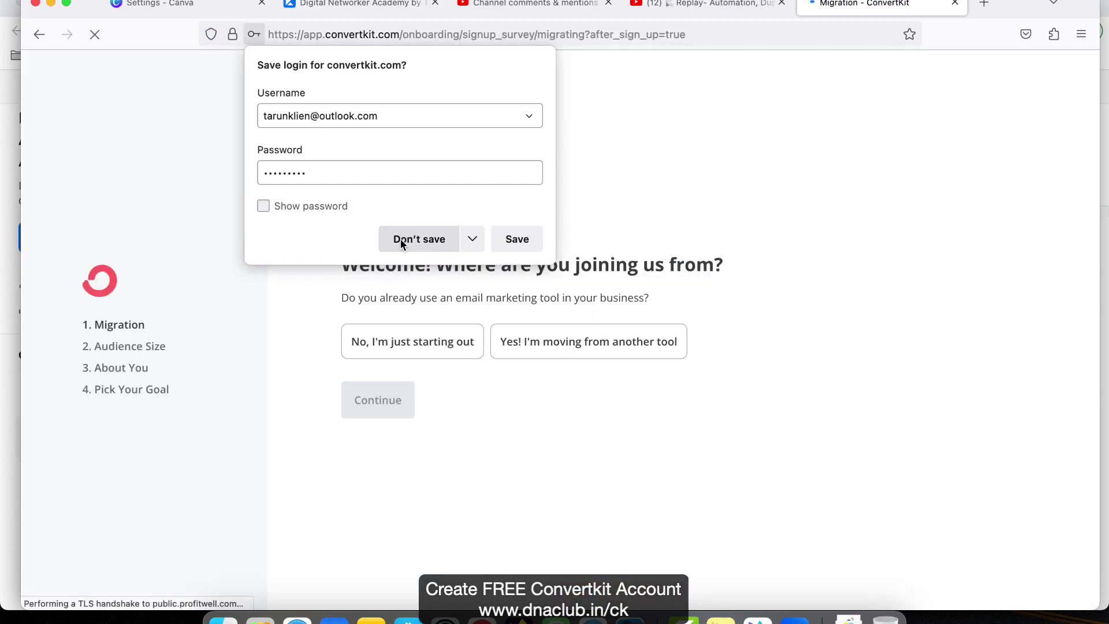
- Decline Firefox's offer to save the ConvertKit login
click(402, 239)
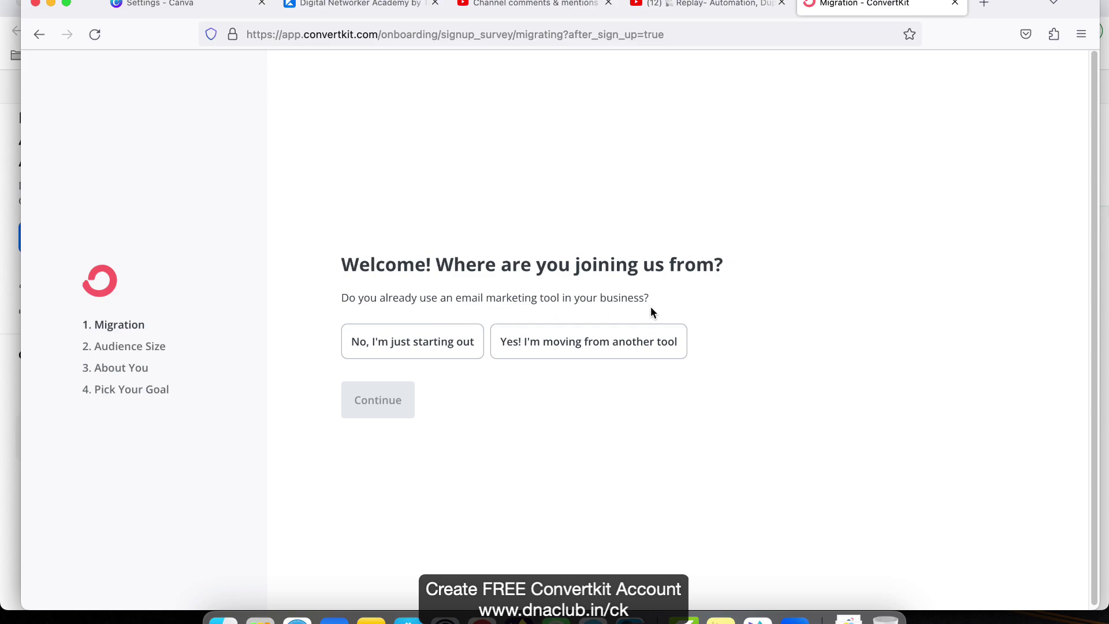
- Answer 'No, I'm just starting out' and pick an audience size of 1,001 to 5,000
click(401, 348)
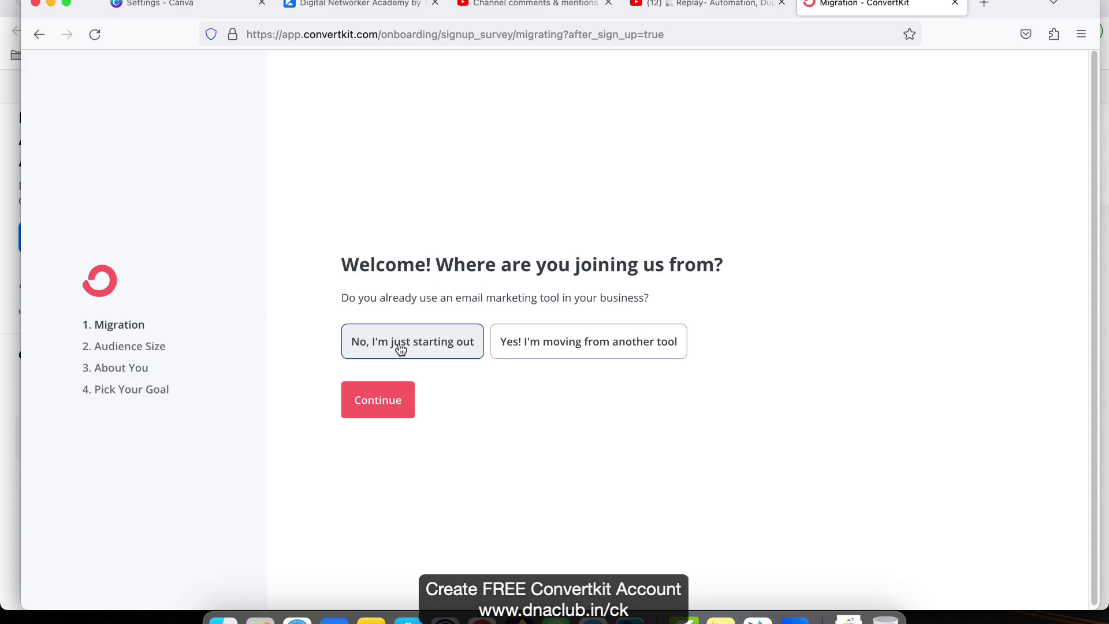
click(388, 420)
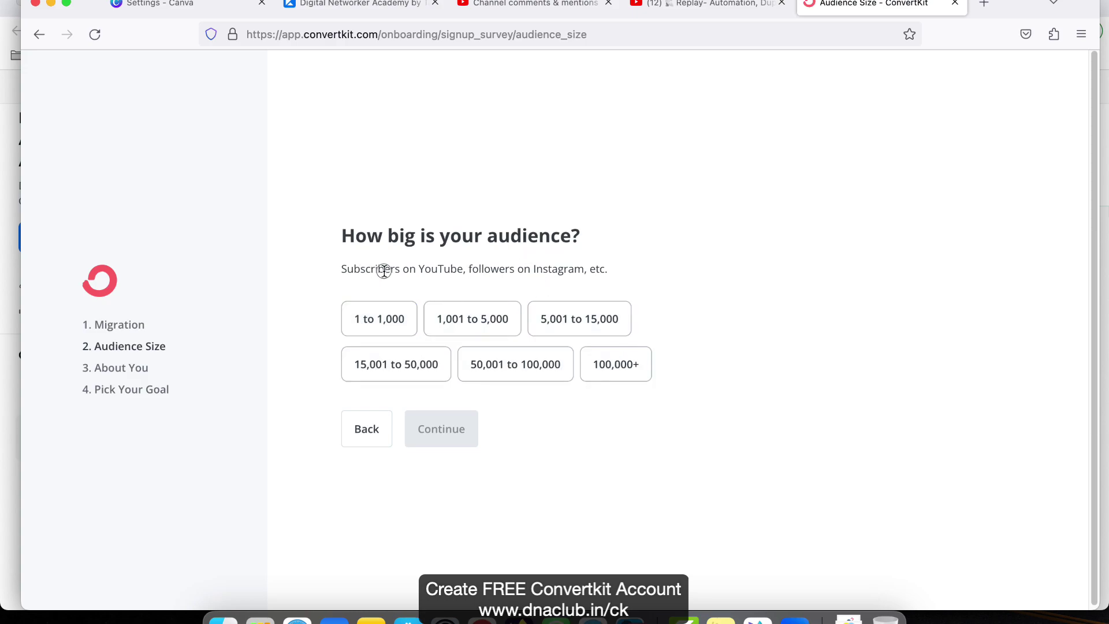
drag(366, 269, 588, 271)
click(506, 288)
click(479, 321)
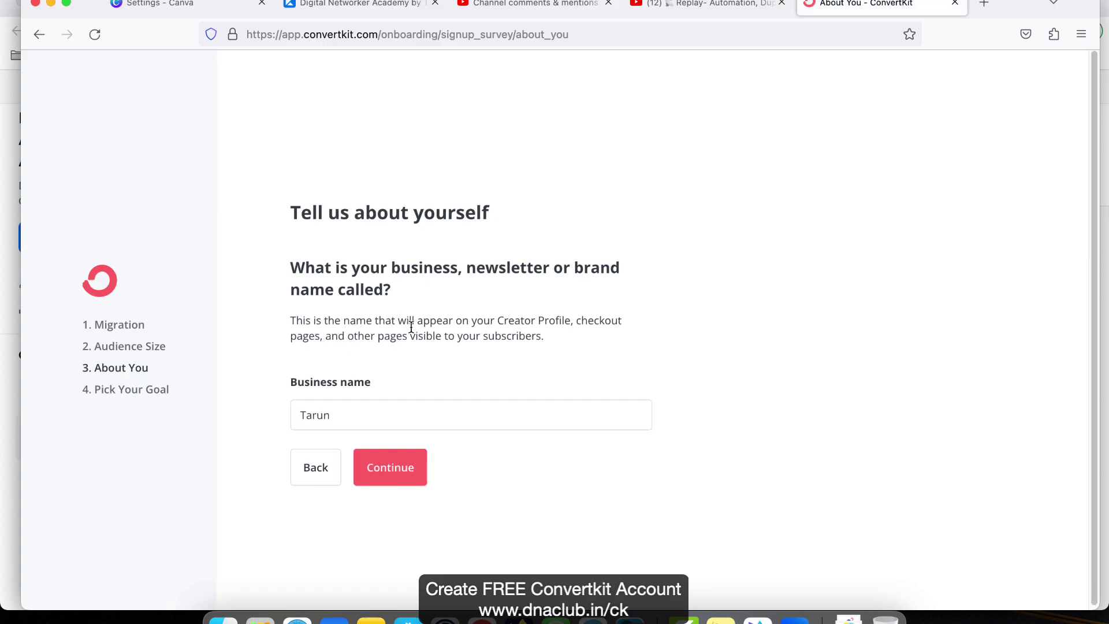
- Append your surname to the prefilled business name and confirm it
drag(498, 321, 536, 337)
click(406, 420)
text(Agarwal)
click(384, 470)
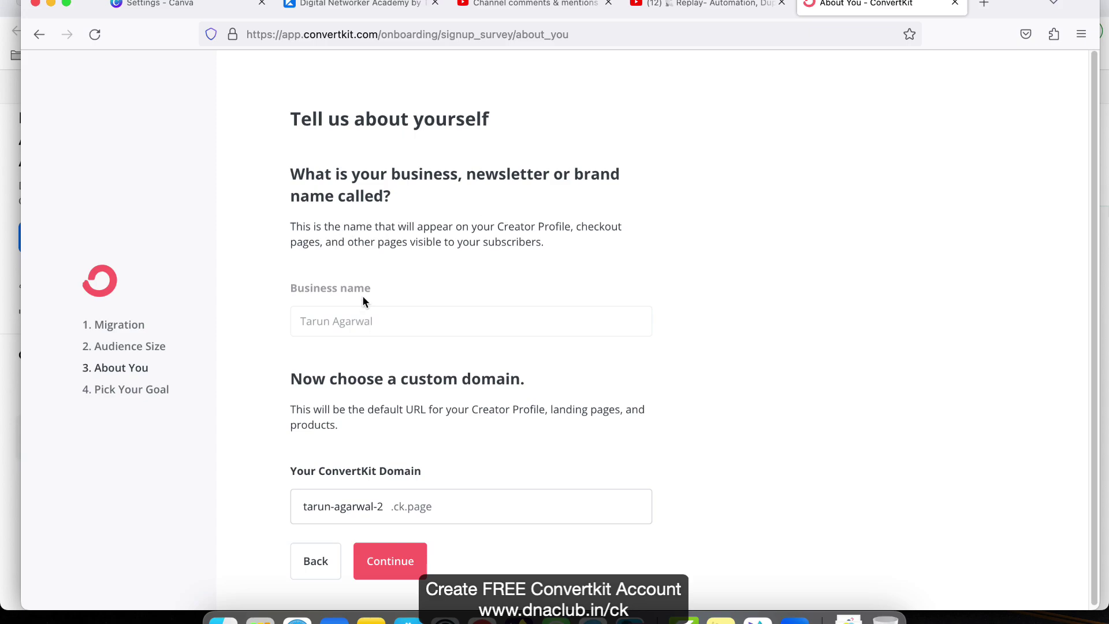
- Replace the suggested .ck.page domain with a hyphenated custom name and confirm it
scroll(376, 367, down, 1)
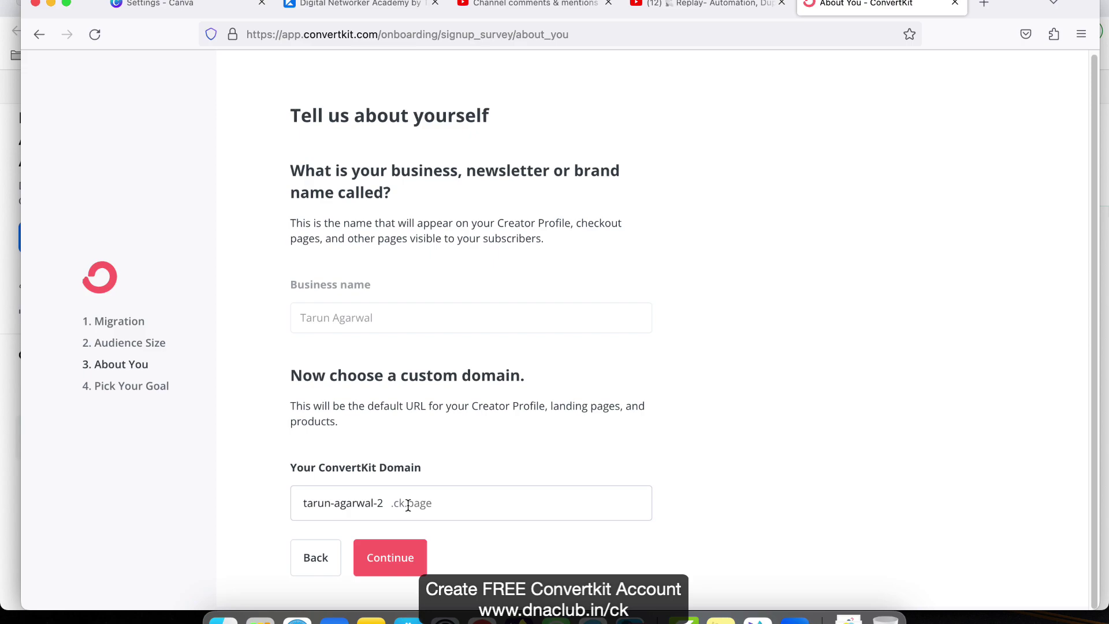
drag(383, 503, 294, 501)
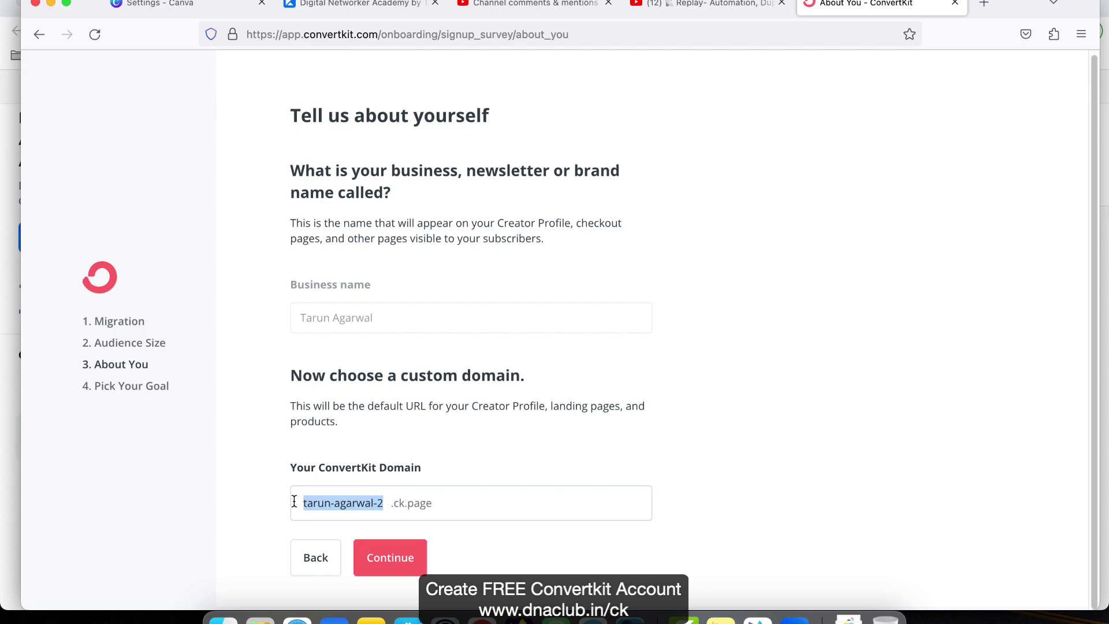
click(500, 545)
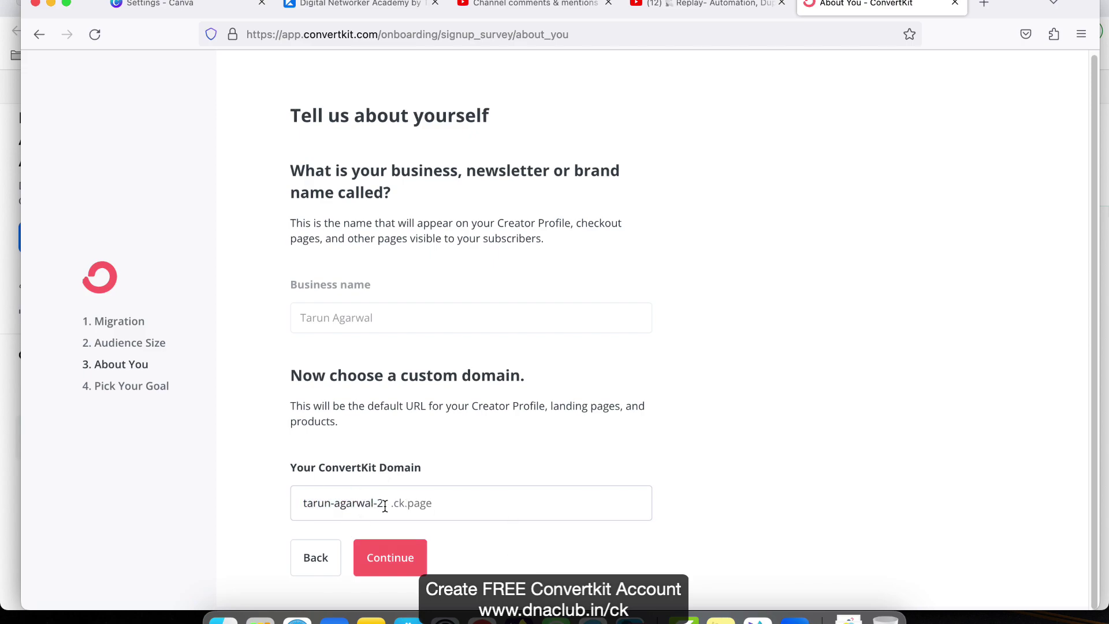
drag(385, 504, 257, 503)
text(tarunklien)
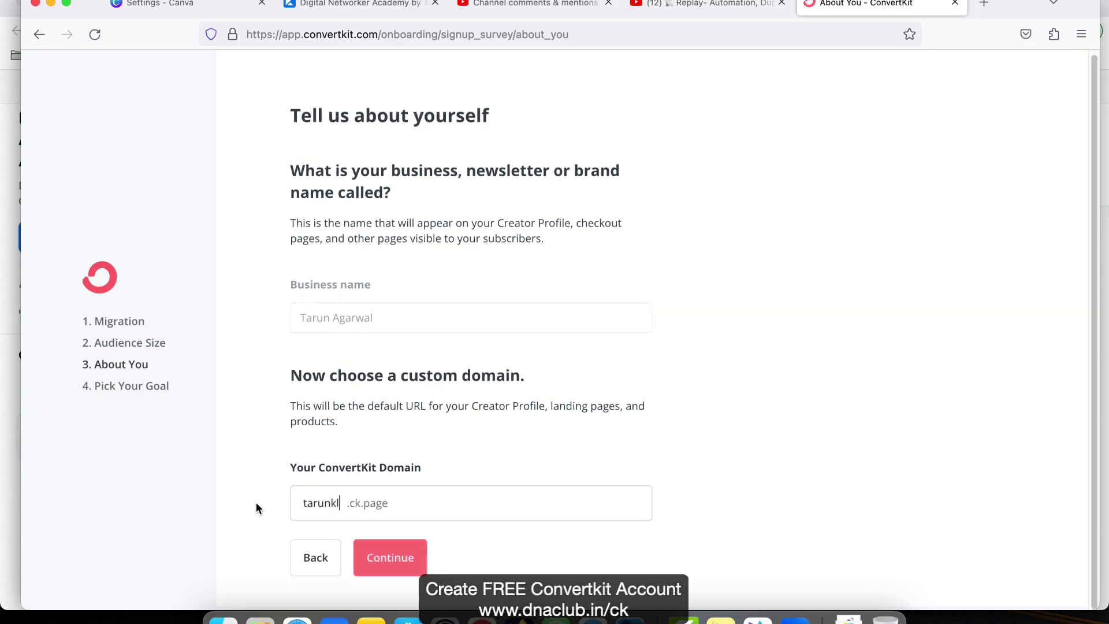
key(BackSpace)
key(BackSpace)
key(BackSpace)
key(BackSpace)
key(BackSpace)
text(.agarwal)
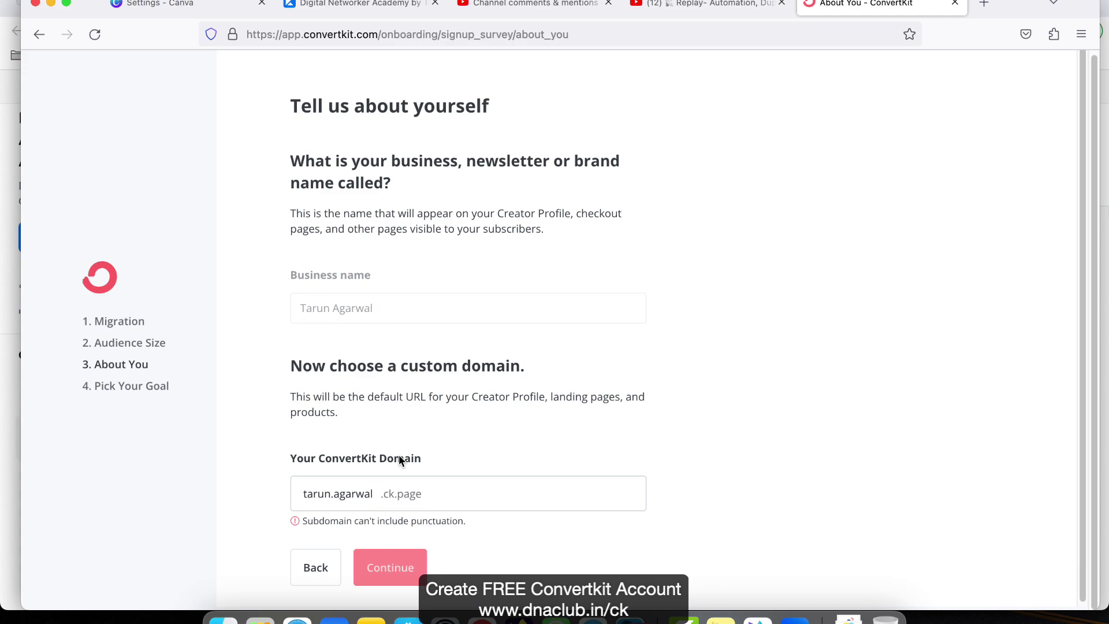
text(86)
key(BackSpace)
text(-)
click(401, 569)
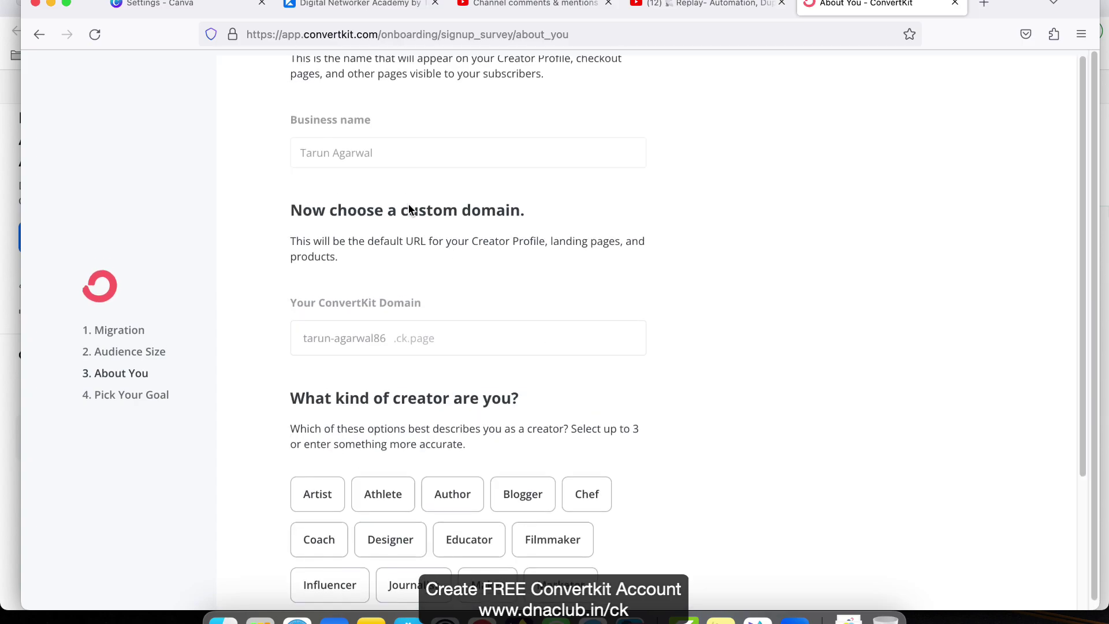
- Select YouTuber, Marketer and Educator as your creator types
scroll(348, 400, down, 5)
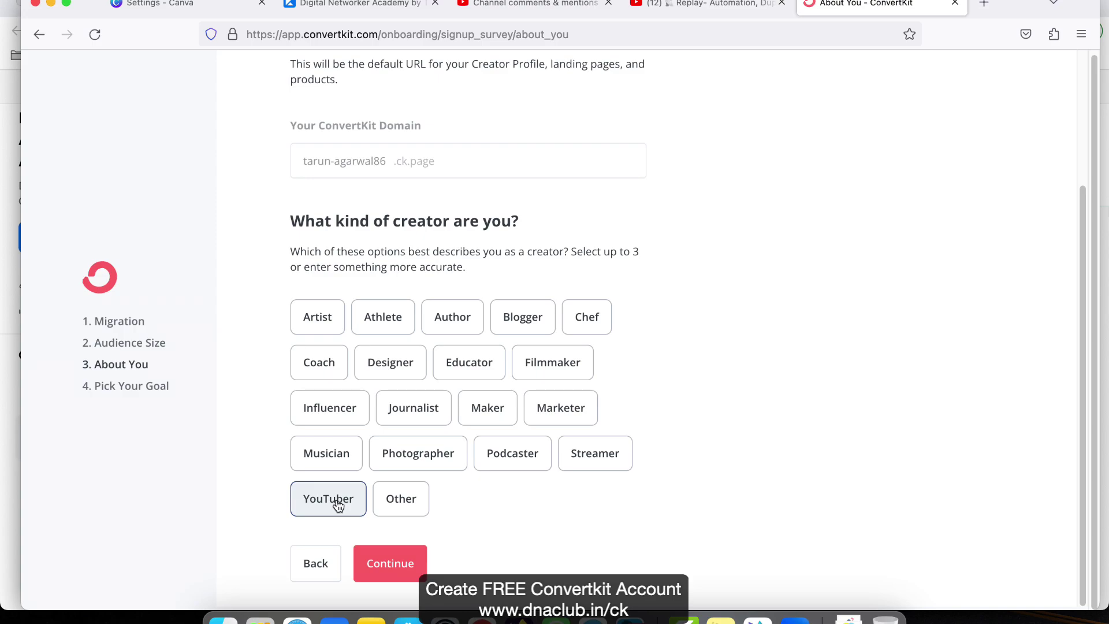
click(306, 502)
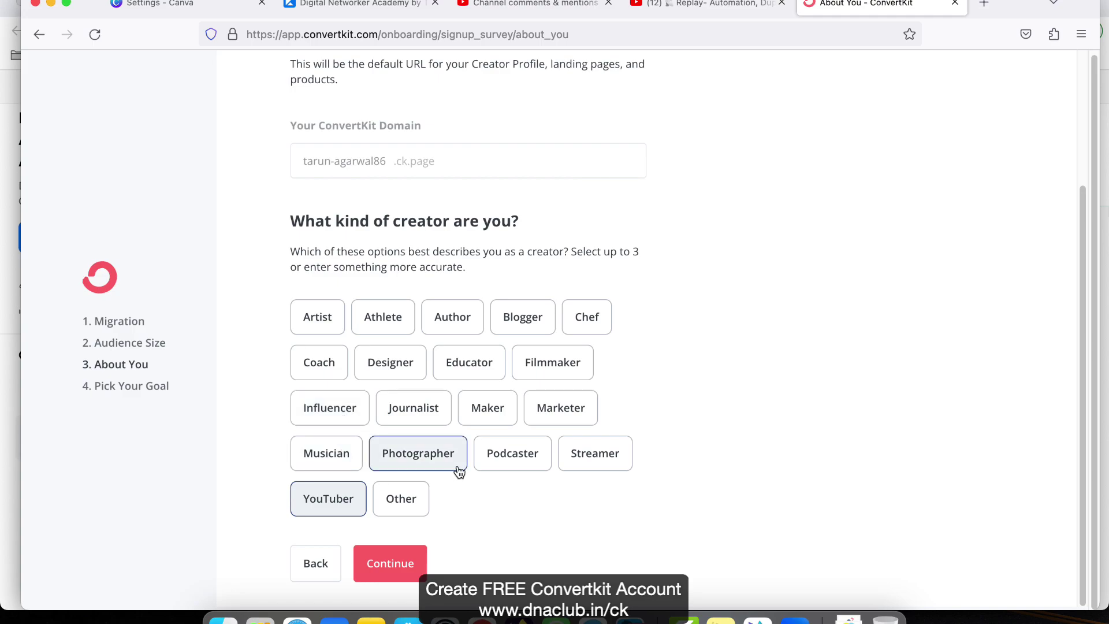
click(567, 412)
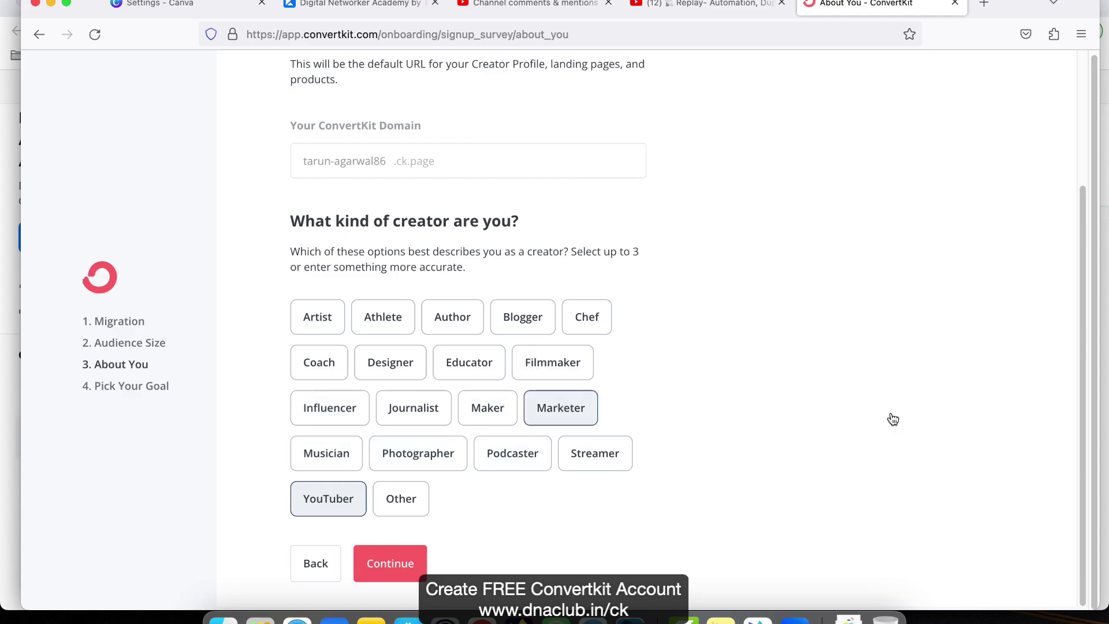
click(457, 369)
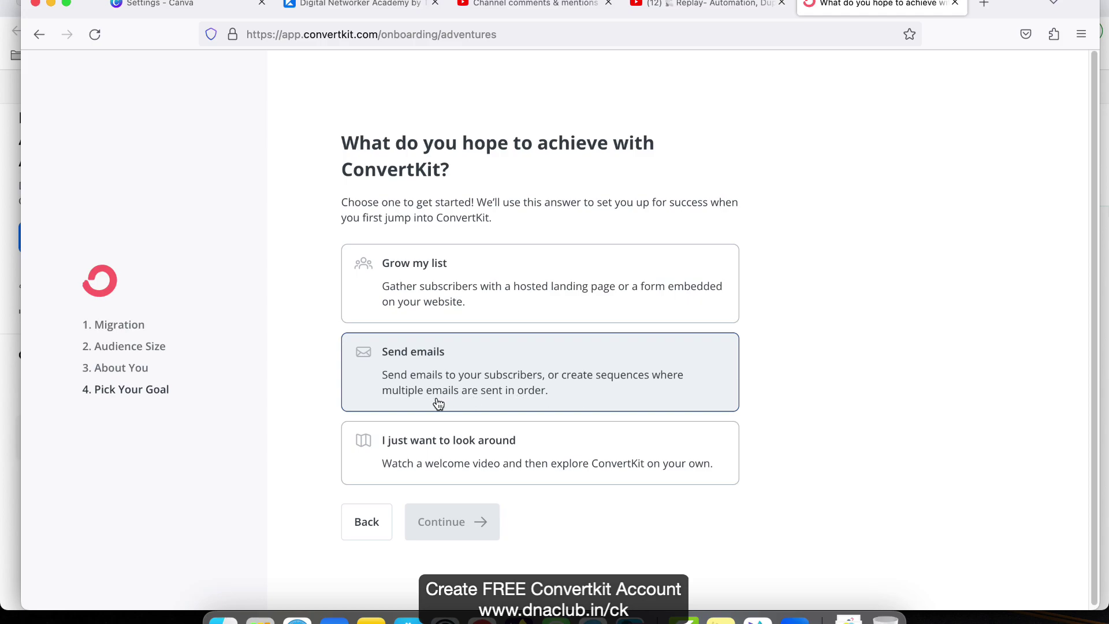
- Choose the 'Grow my list' goal and submit it to reach the dashboard
click(535, 304)
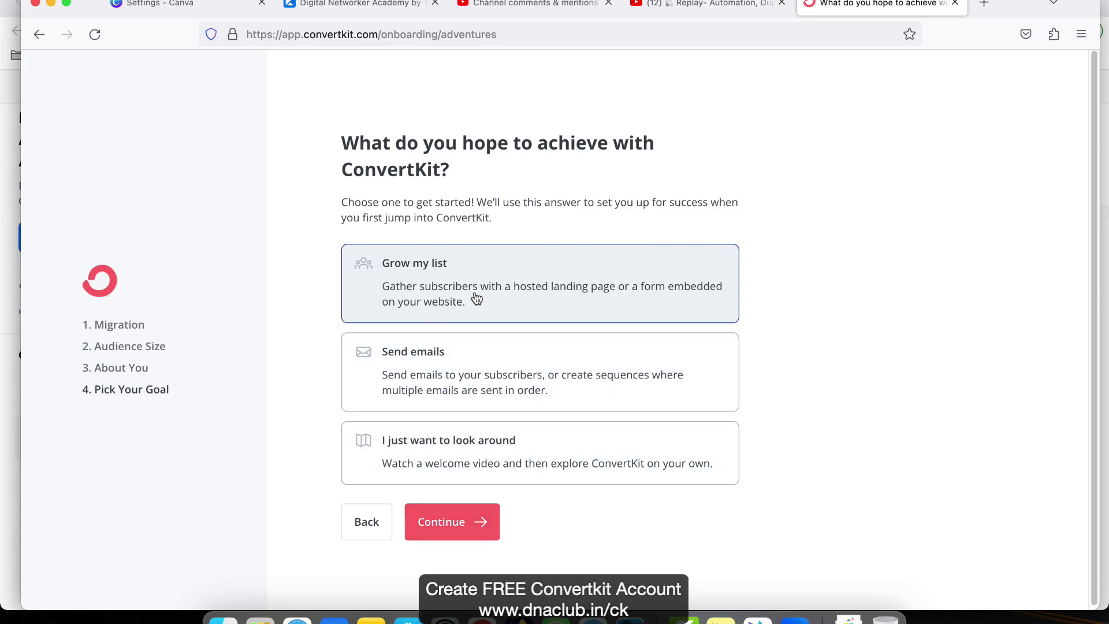
click(468, 523)
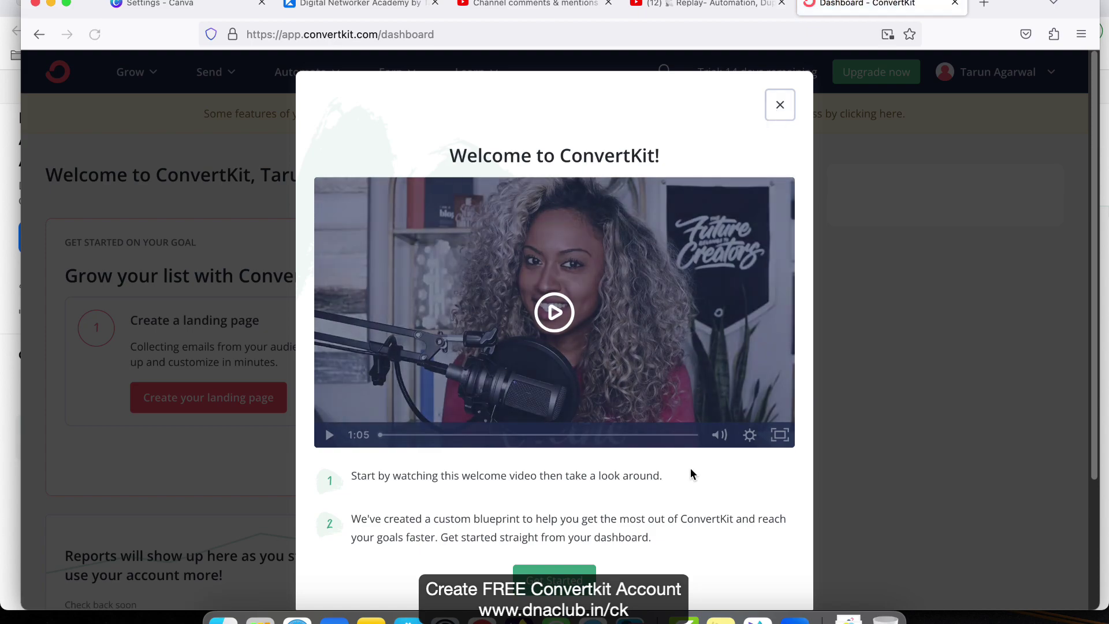
- Close the welcome video and start account approval via the yellow banner's link
click(780, 105)
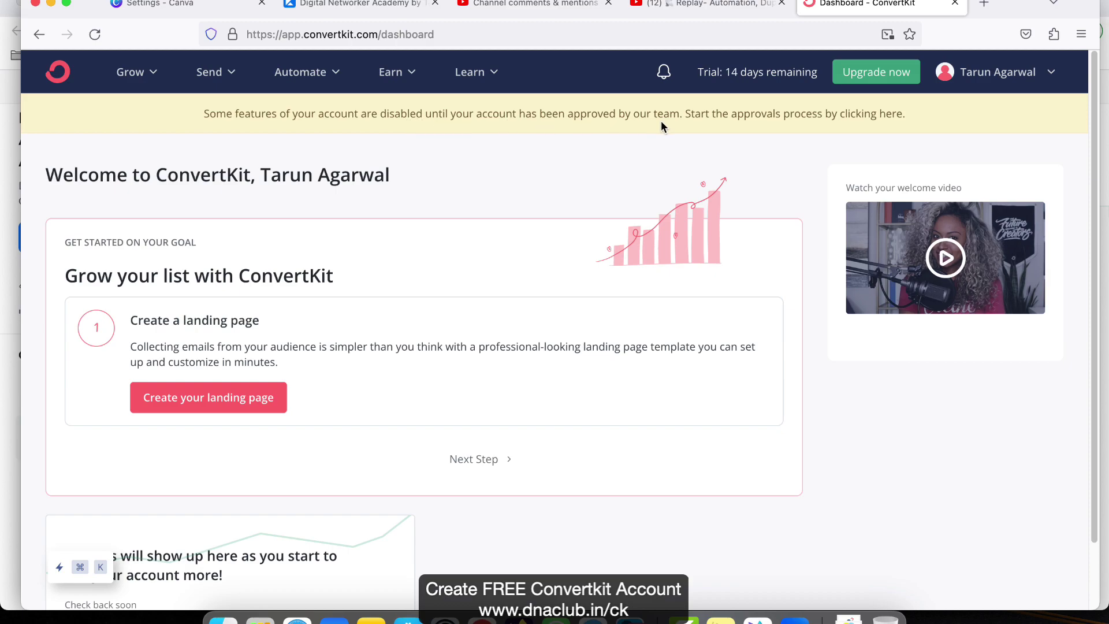
click(862, 115)
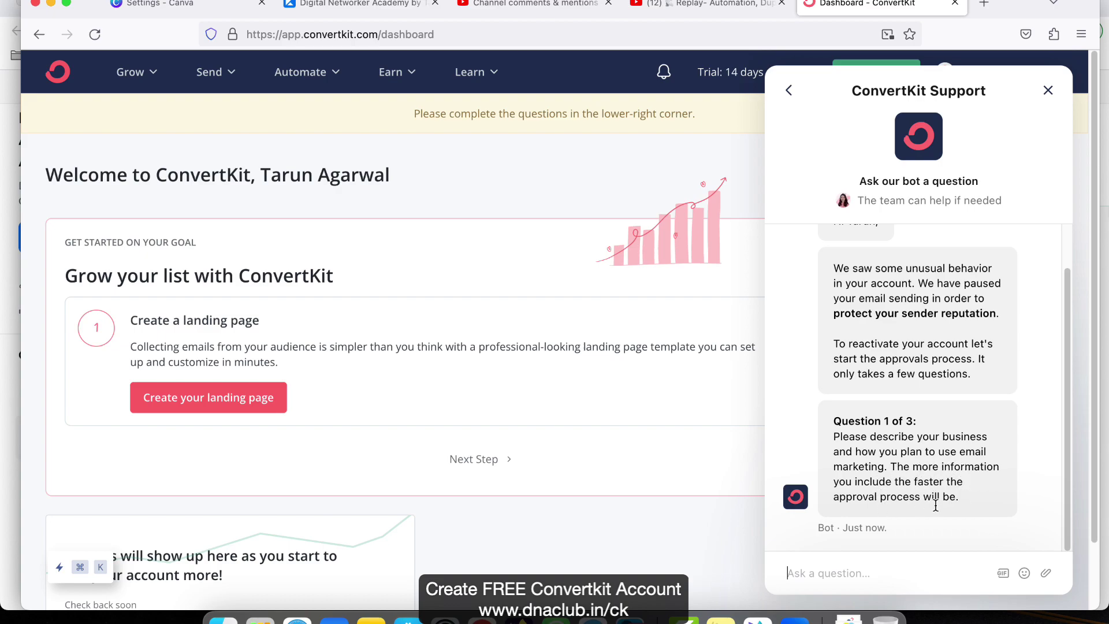
- Begin the reply with a greeting and say your mentor suggested ConvertKit for capturing and nurturing leads
click(879, 569)
text(Hi)
key(shift+Return)
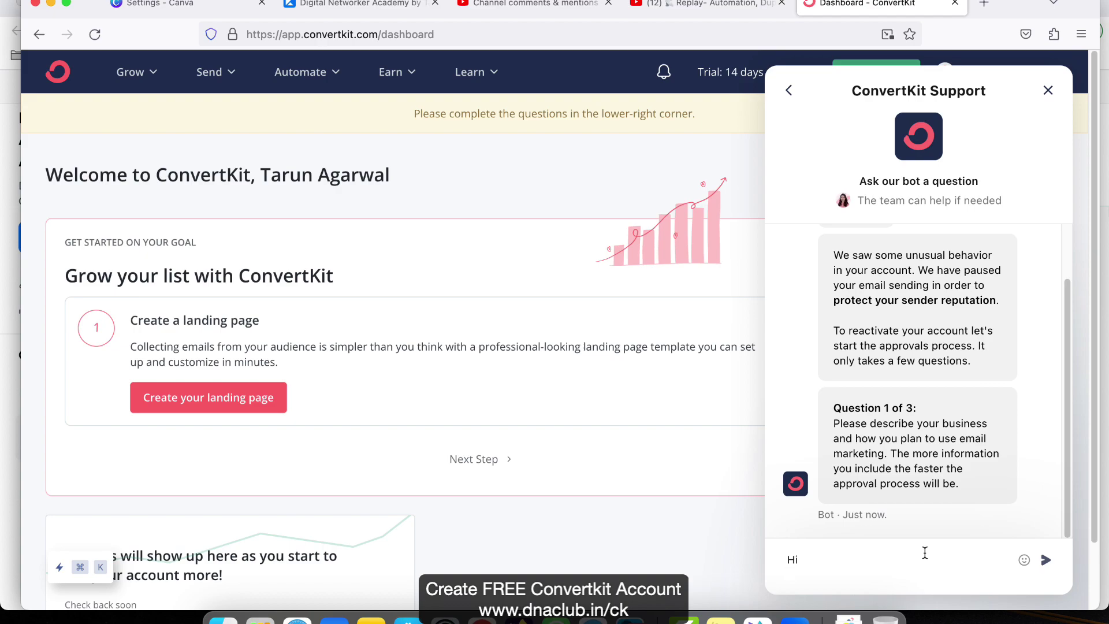
text(I am into digital network marketing business. )
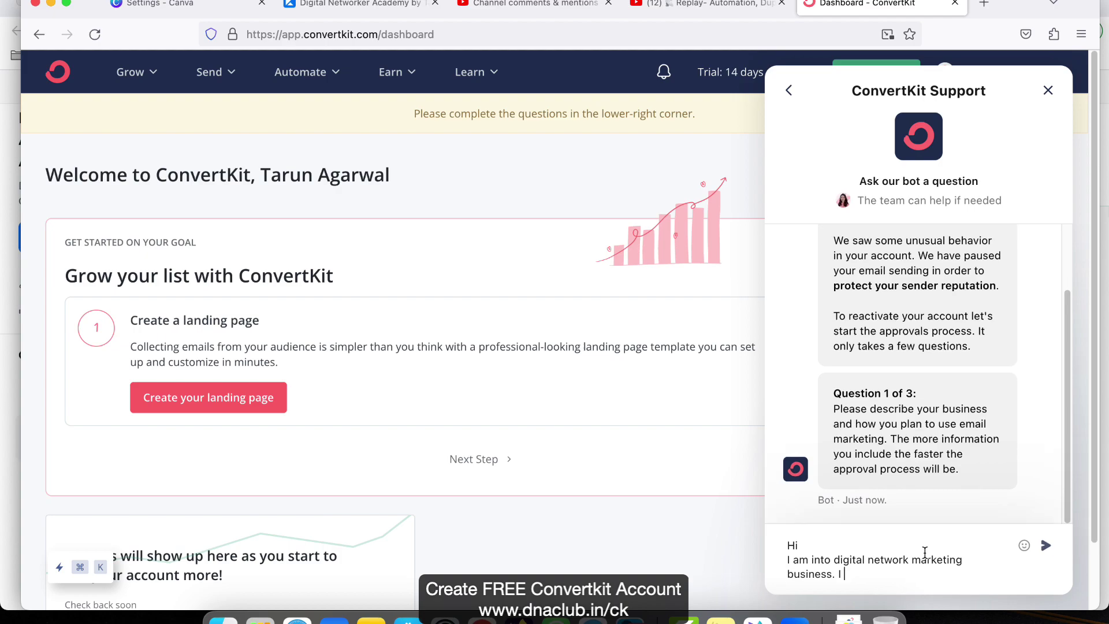
text(my mentor suggested Convertkit tools)
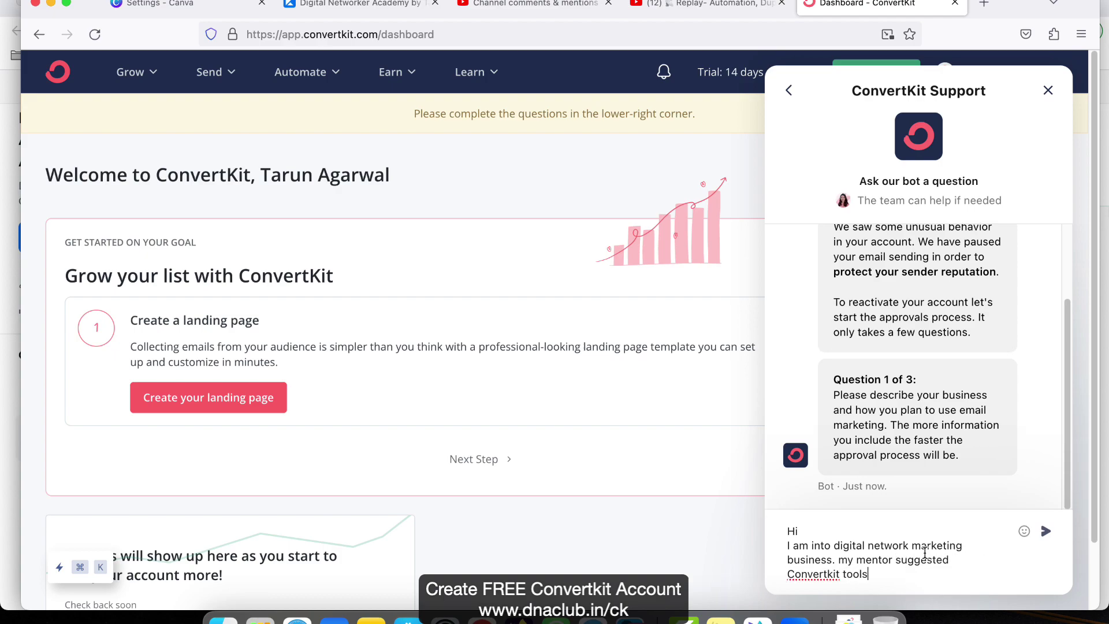
key(BackSpace)
text(to me for capturing & nurtu)
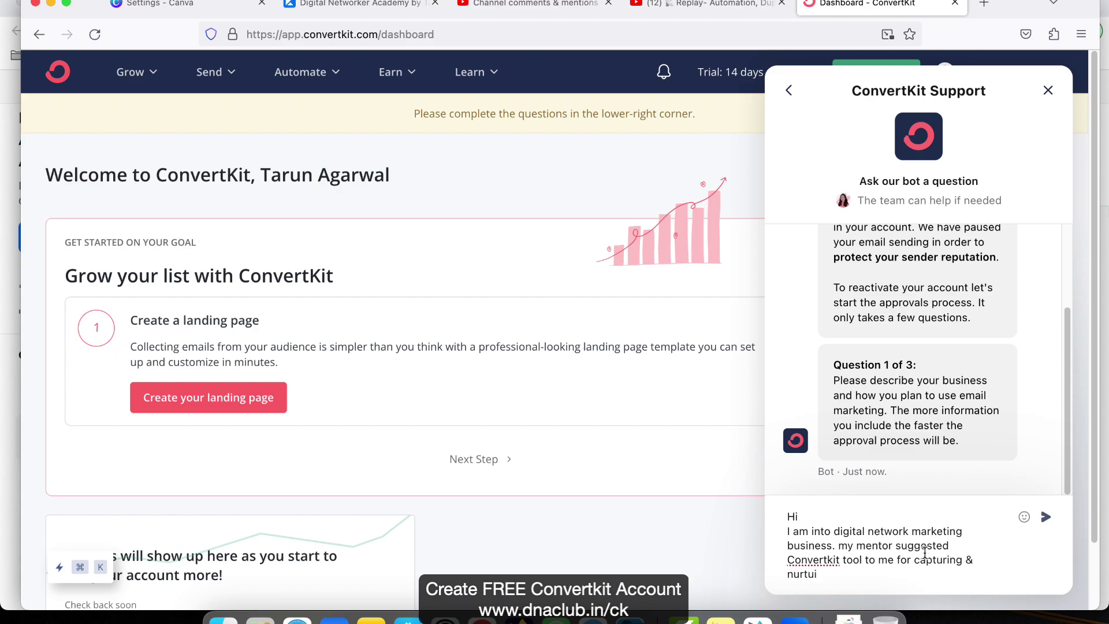
text(ring leads)
key(shift+Return)
key(shift+Return)
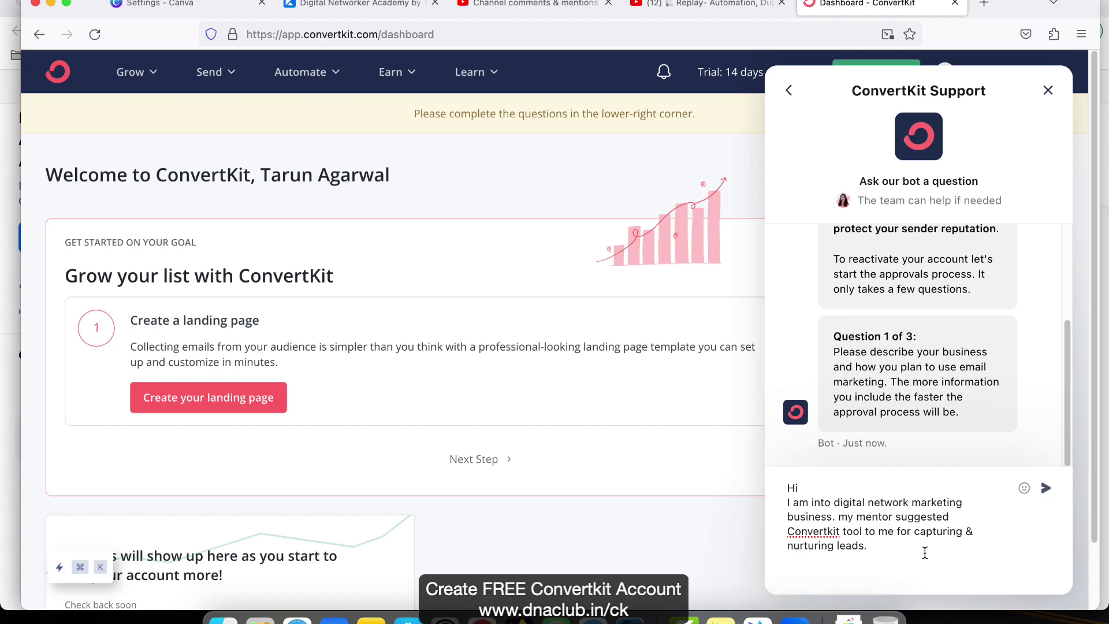
- Explain promoting a lead magnet (PDF or video) via a landing page and nurturing leads by email
text(I am)
key(BackSpace)
text(hav)
key(BackSpace)
key(BackSpace)
key(BackSpace)
text(am plannin)
text(g to enable)
key(BackSpace)
key(BackSpace)
key(BackSpace)
key(BackSpace)
key(BackSpace)
key(BackSpace)
text(promote m)
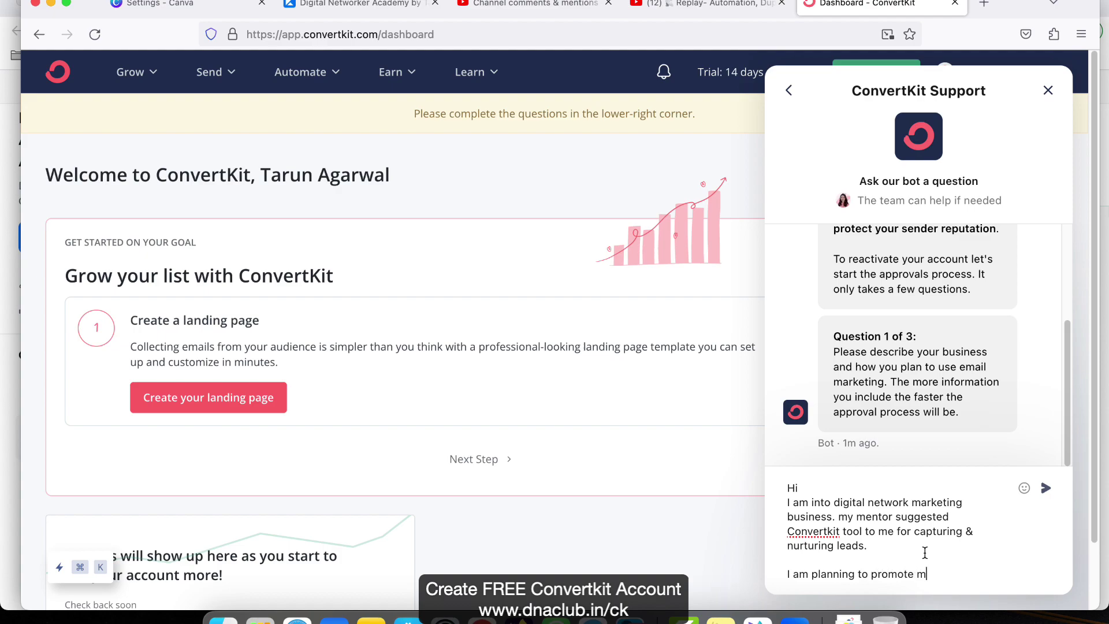
text(y lead magn)
key(BackSpace)
key(BackSpace)
text(magnet (PDF file)
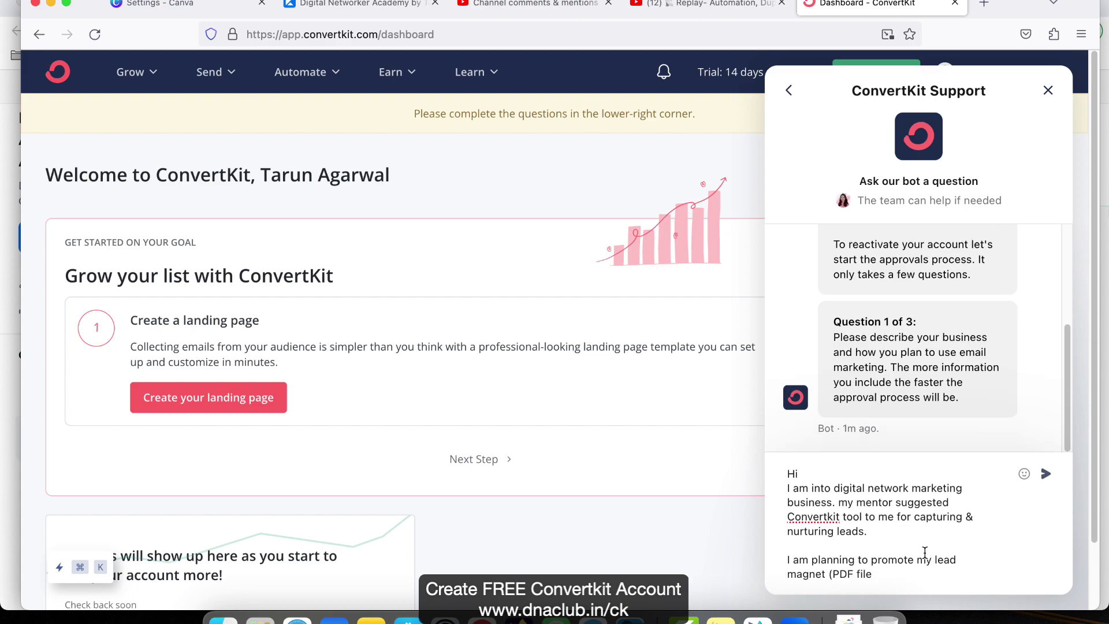
text( or Video)
text() using convertkit)
text( landing pa)
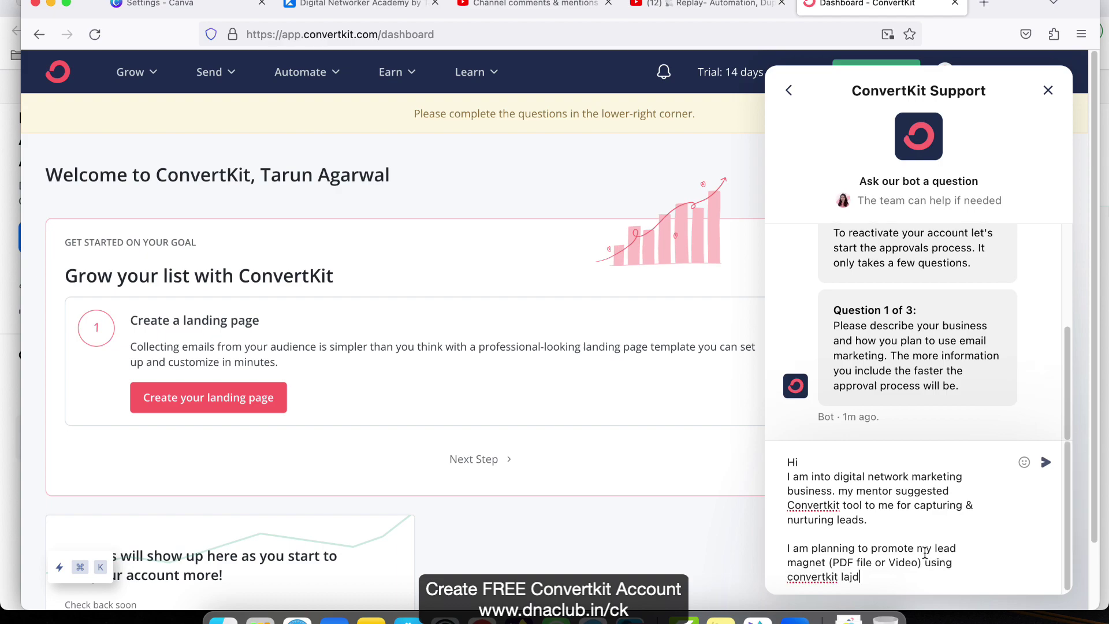
text(ge. Also, wan)
key(BackSpace)
key(BackSpace)
key(BackSpace)
text(would)
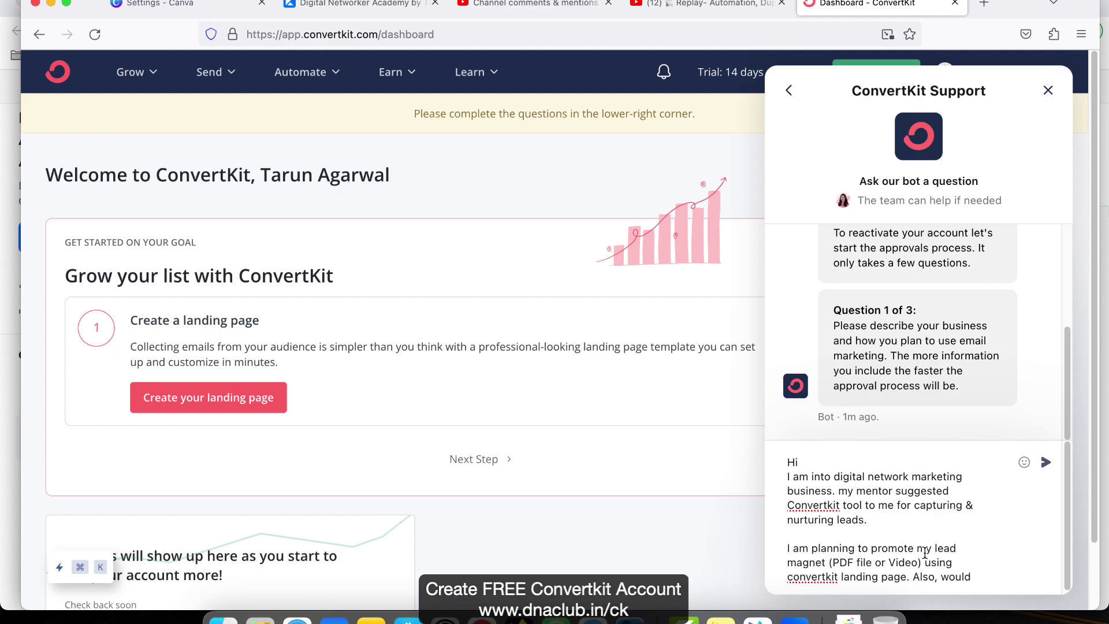
text( like t)
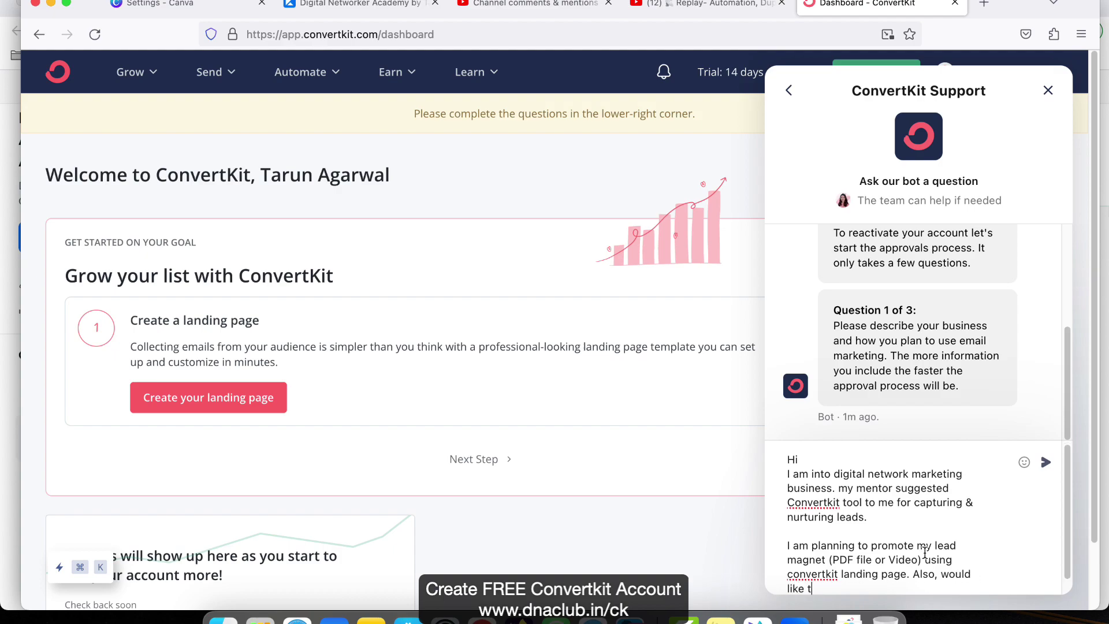
text(o nurture the leads using email marketing)
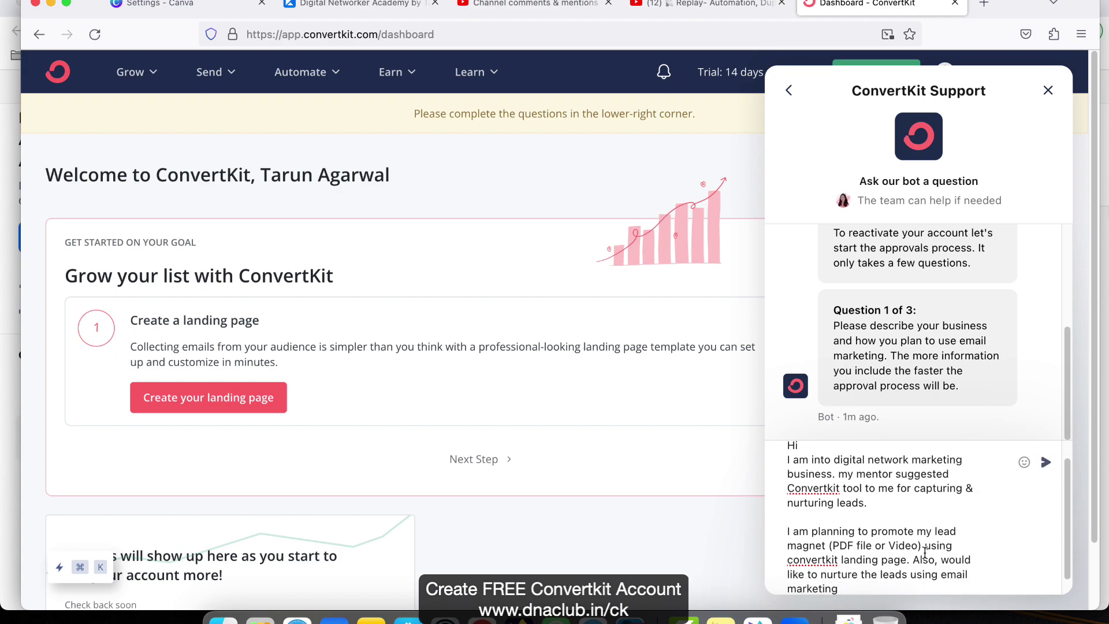
text( feature of convertkit.)
- Add a paragraph saying that, once confident, you'd also use the email automation sequence
key(Return)
key(Return)
text(Later, if)
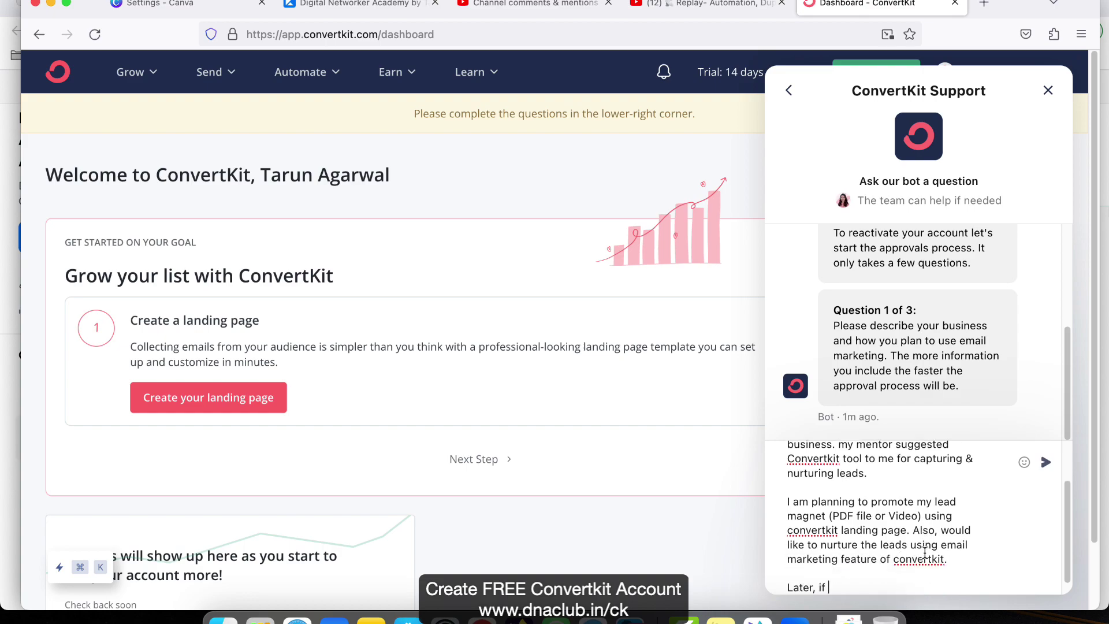
text( i feel condi)
key(BackSpace)
key(BackSpace)
text(fident in using this)
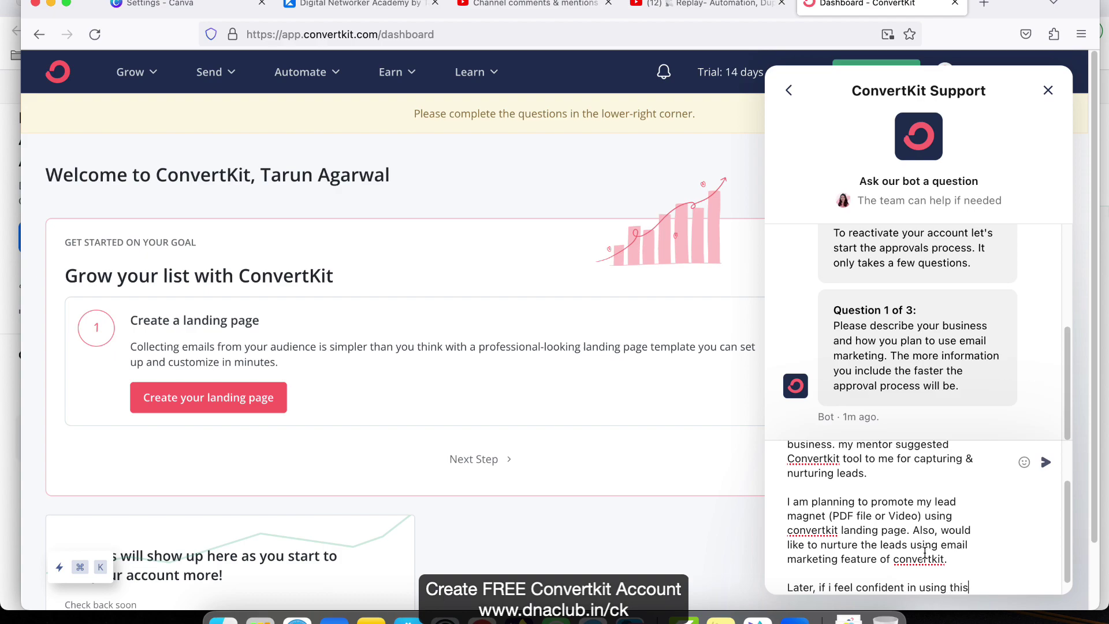
text( tool, i would lo)
key(BackSpace)
text(ve)
key(BackSpace)
key(BackSpace)
text(ove to)
key(BackSpace)
key(BackSpace)
key(BackSpace)
key(BackSpace)
key(BackSpace)
key(BackSpace)
text(iove to)
key(BackSpace)
key(BackSpace)
key(BackSpace)
key(BackSpace)
key(BackSpace)
key(BackSpace)
key(BackSpace)
text(ove to)
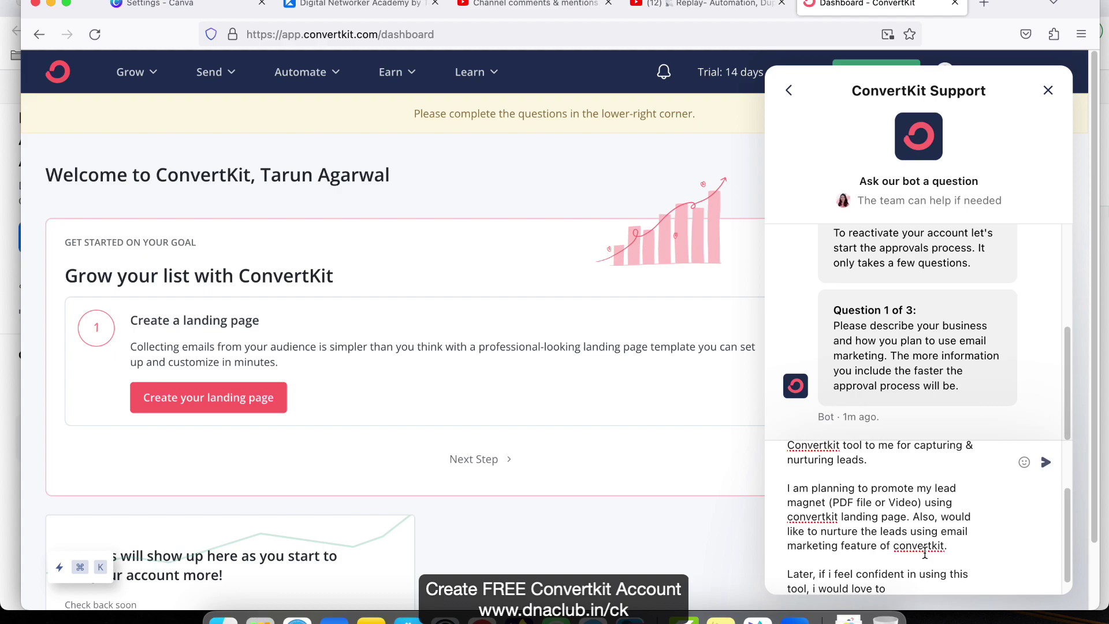
text( go ahead with autmail automa)
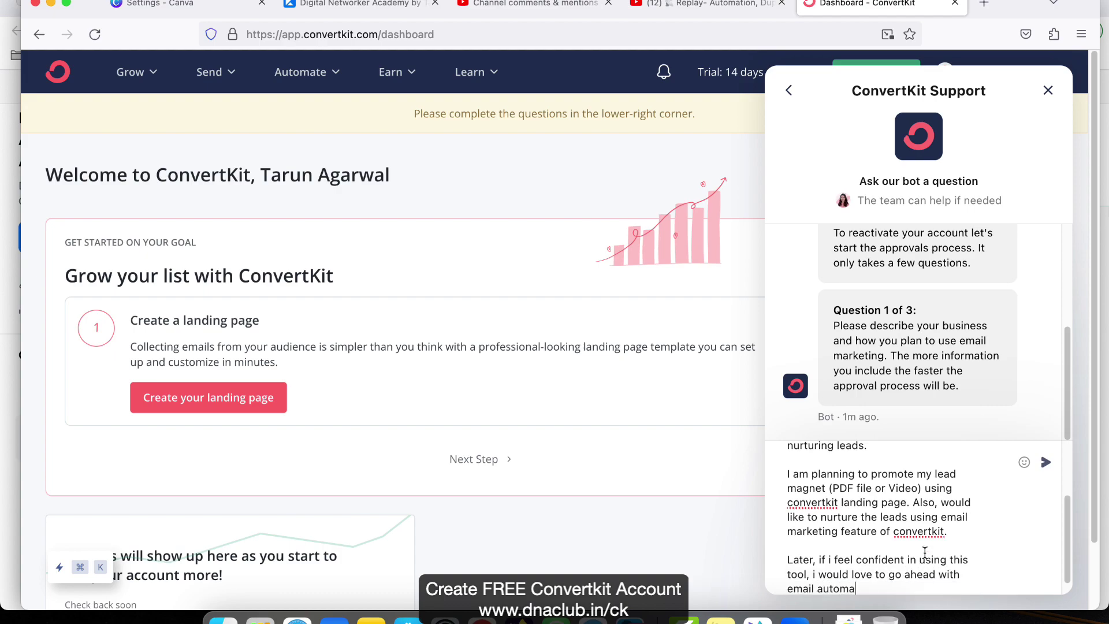
text(tion sequence as well.)
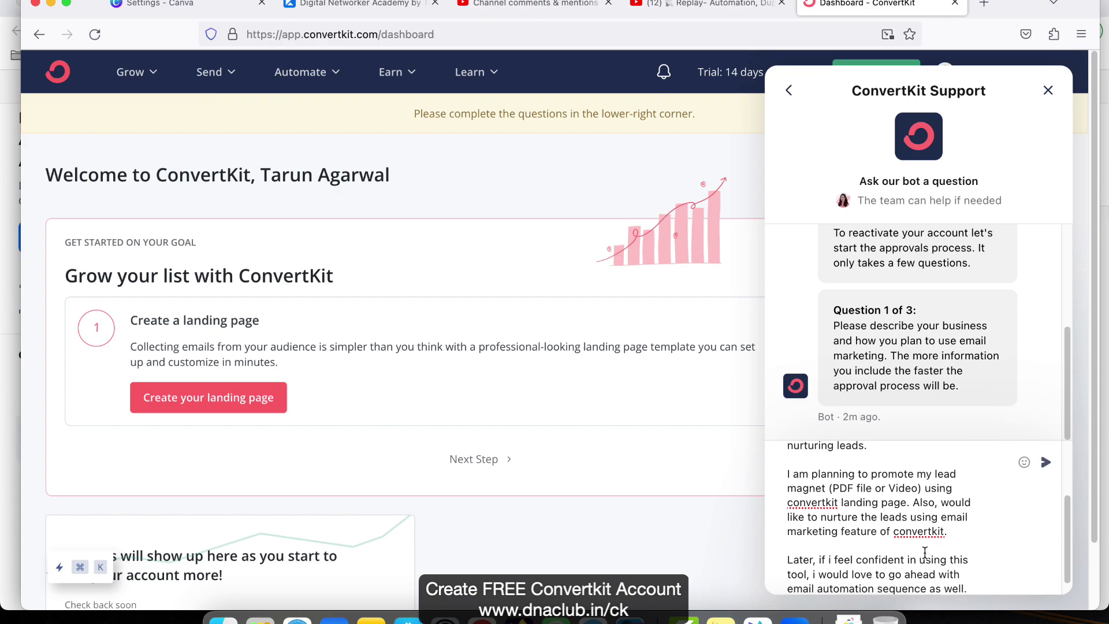
- Replace the word 'sequence' with 'option' in the draft
scroll(925, 520, down, 1)
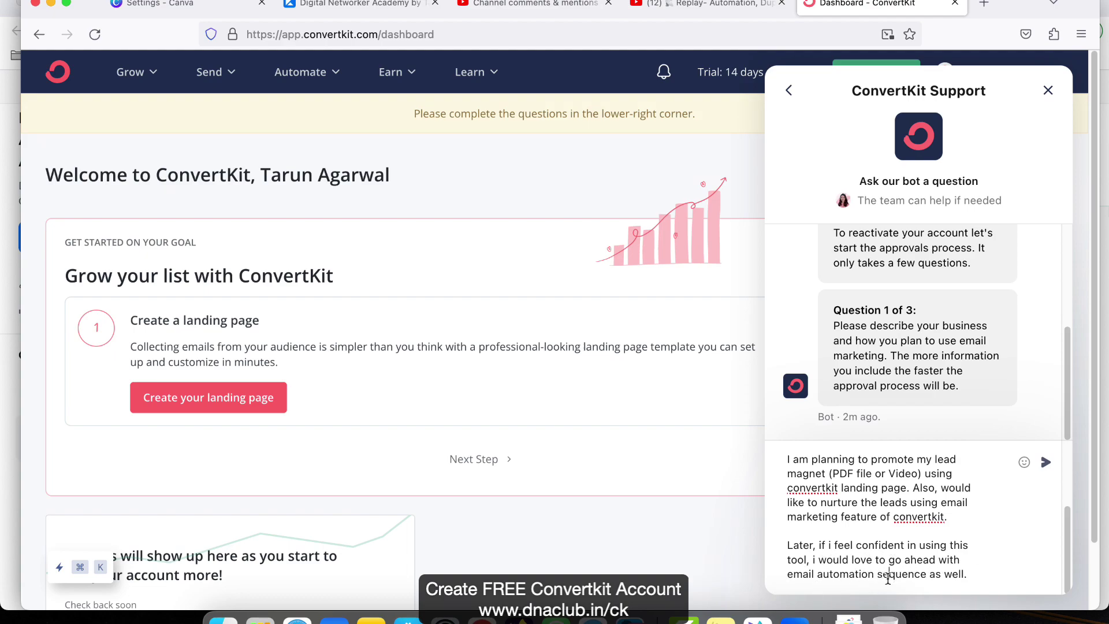
double_click(888, 578)
text(fearuyre)
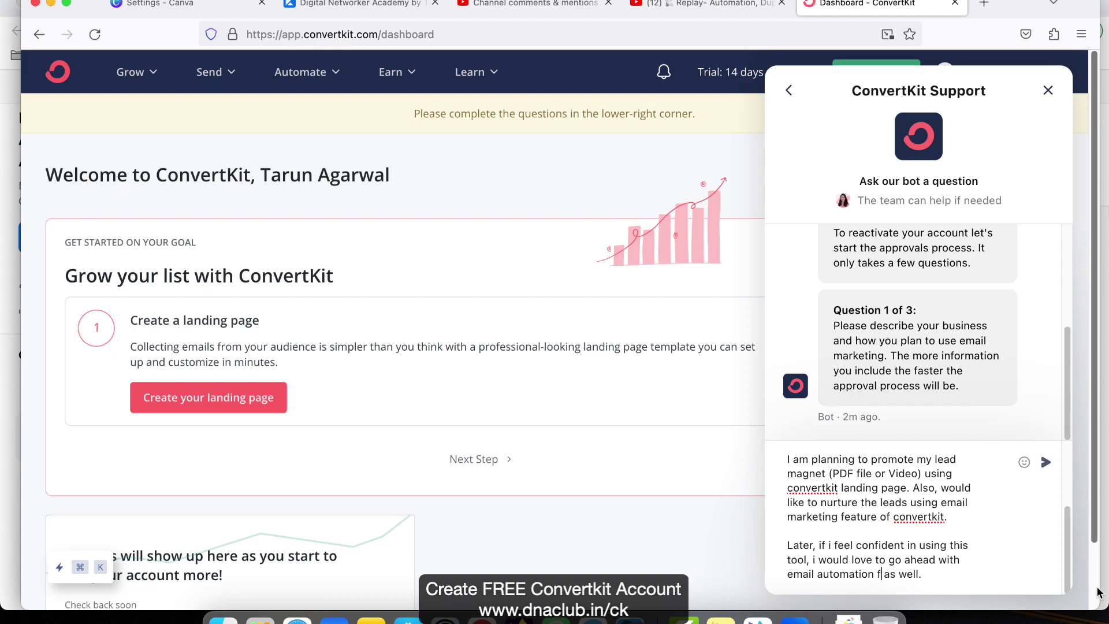
key(BackSpace)
key(BackSpace)
key(BackSpace)
key(BackSpace)
key(BackSpace)
text(tue)
key(BackSpace)
text(re)
key(BackSpace)
key(BackSpace)
key(BackSpace)
key(BackSpace)
key(BackSpace)
key(BackSpace)
key(BackSpace)
text(option)
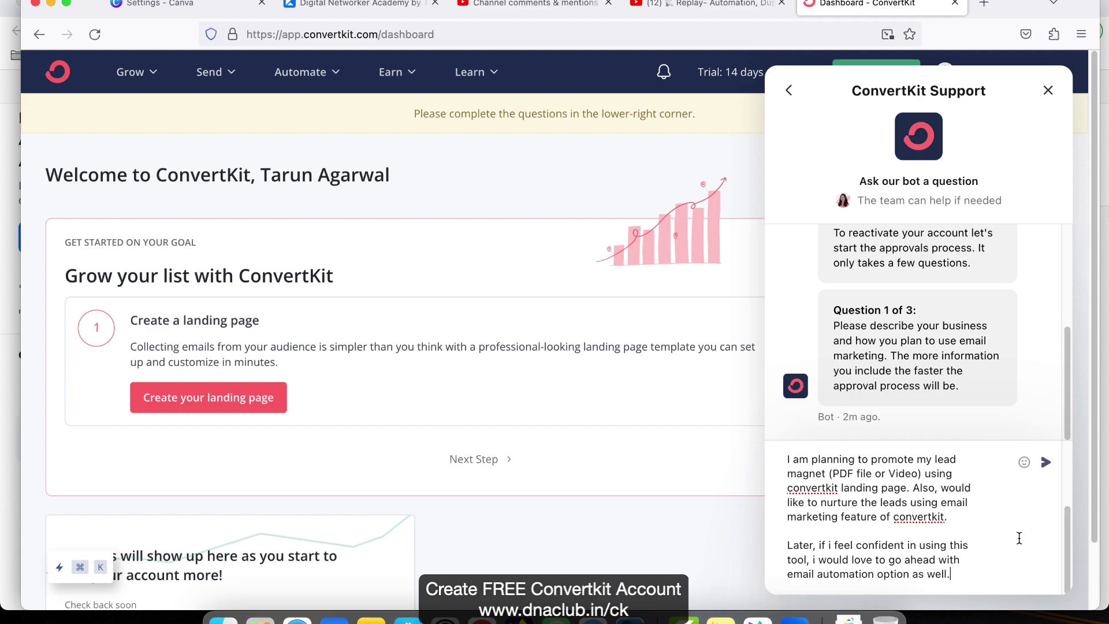
- Add that your YouTube channel and Instagram profile will promote the landing page to attract quality leads
scroll(938, 524, up, 2)
scroll(937, 524, up, 2)
scroll(924, 520, down, 4)
key(shift+Return)
text(I have a a)
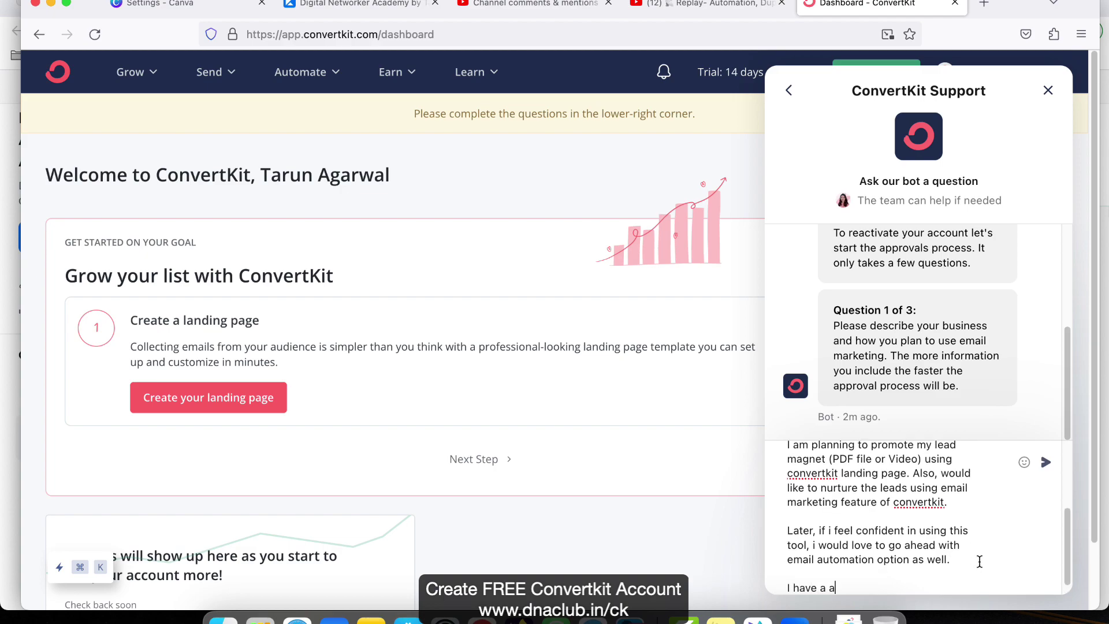
key(BackSpace)
text(youtube channel & instagr)
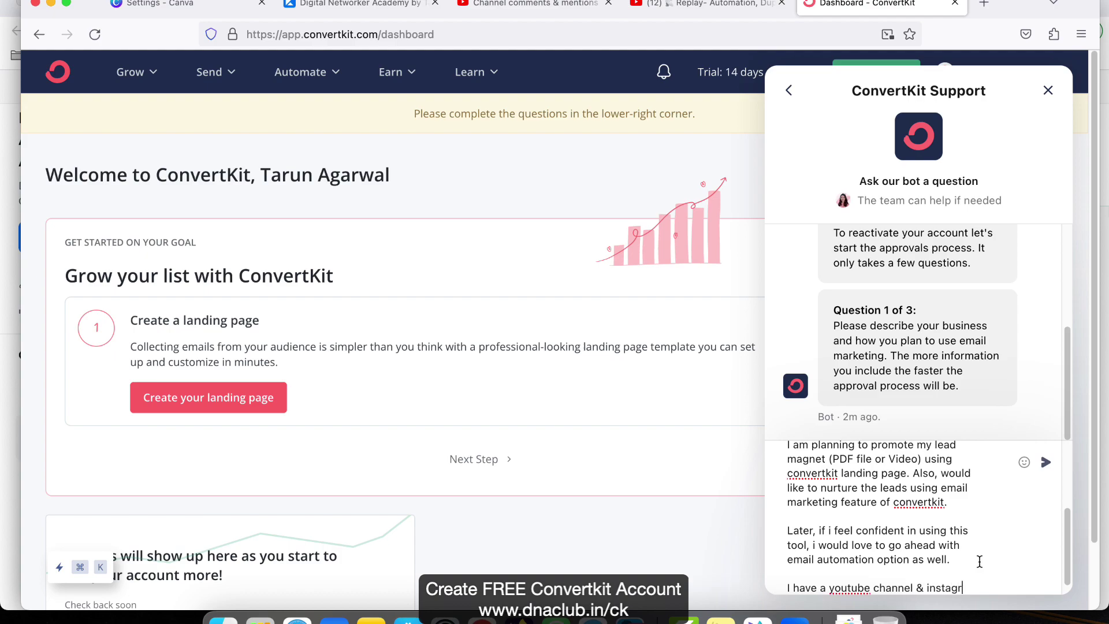
text(am profile th)
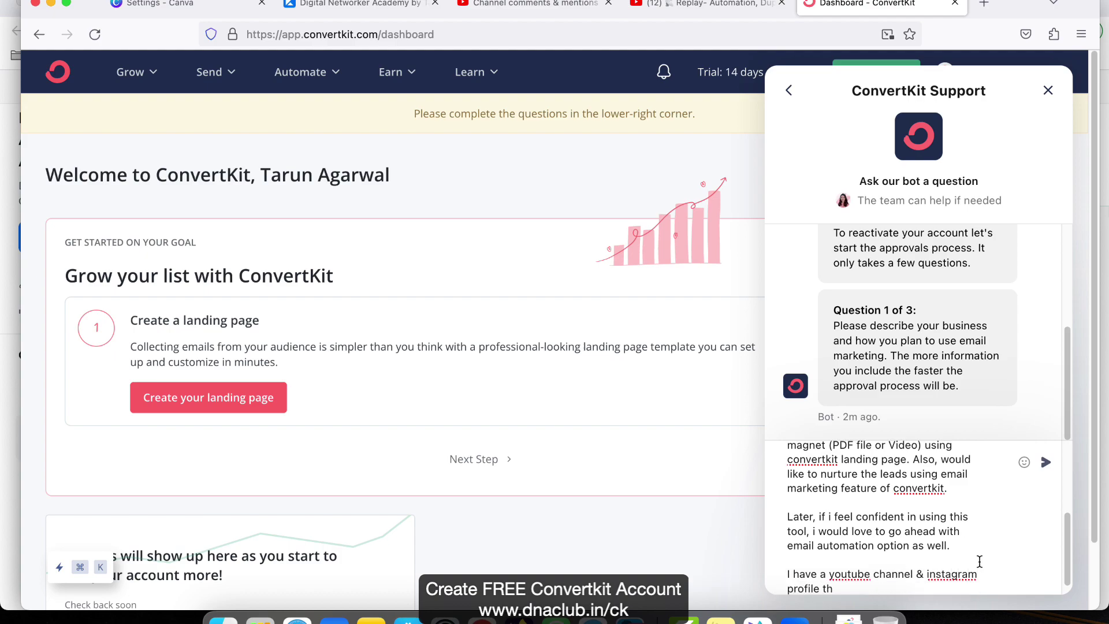
text(rough which i ha)
key(BackSpace)
key(BackSpace)
text(will promote my landing page )
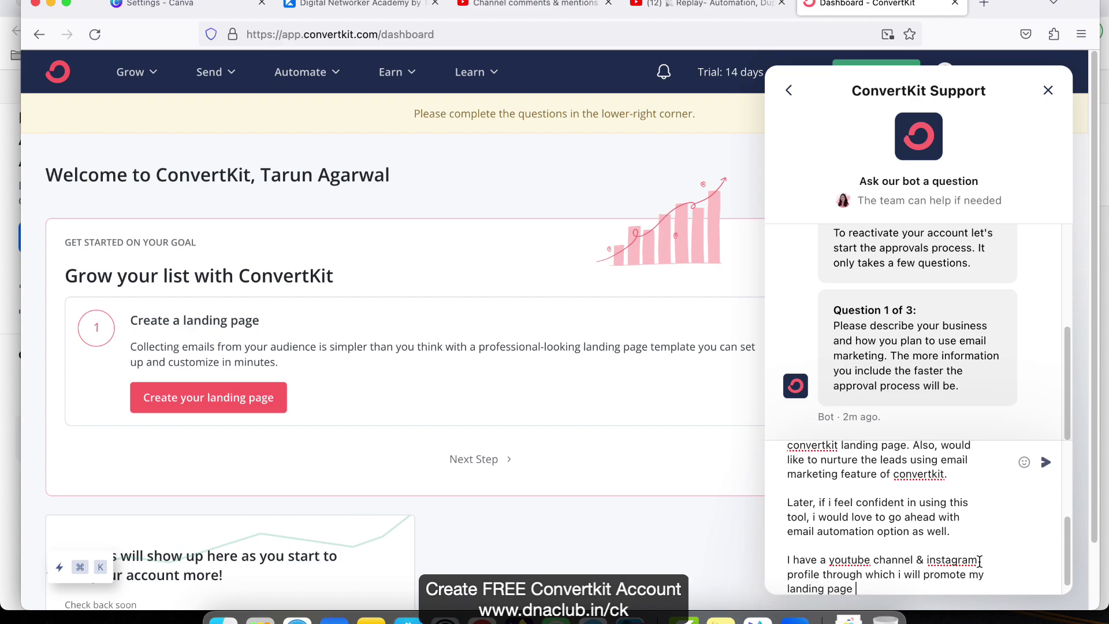
text(link to attr)
text(ualit)
key(BackSpace)
key(BackSpace)
text(u)
key(BackSpace)
text(ity leads.)
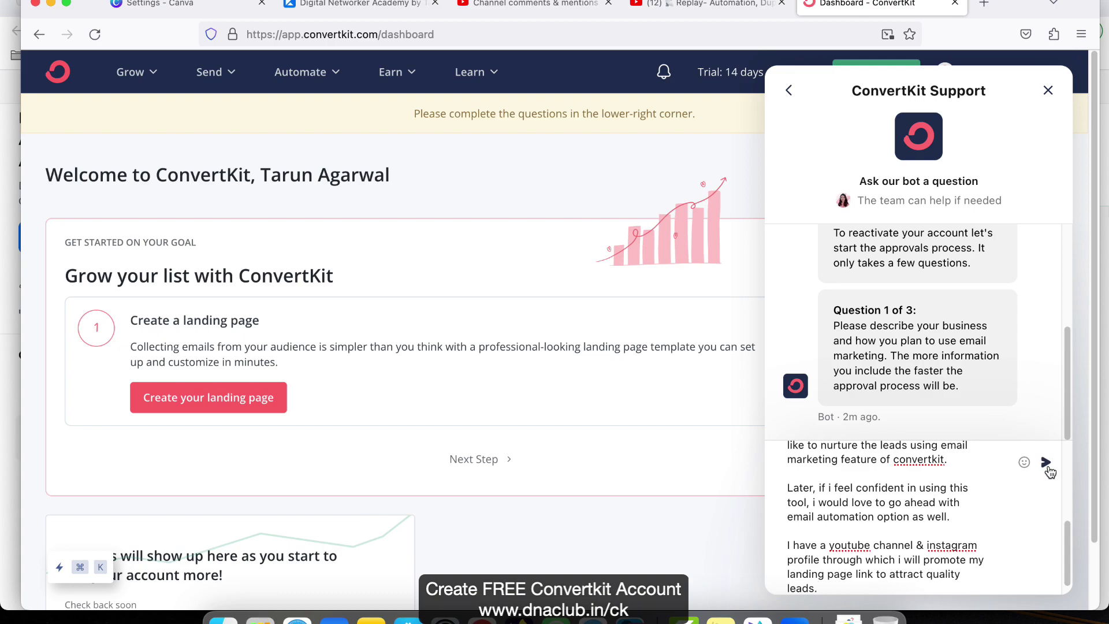
- Send the first answer, then reply to question 2 with your Instagram profile URL
click(1046, 463)
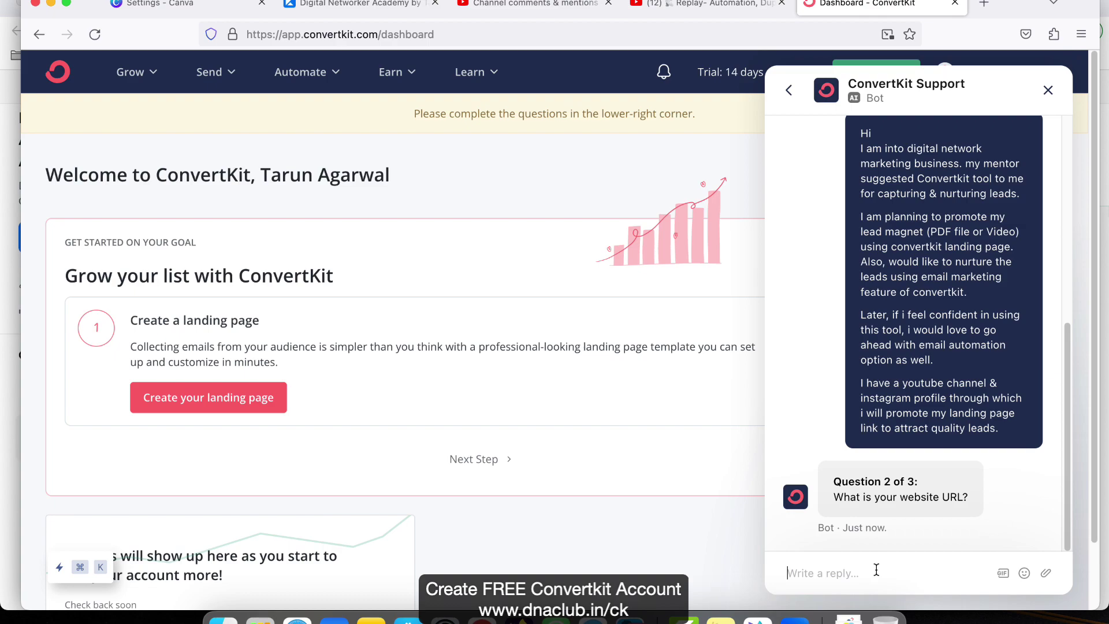
text(https://www)
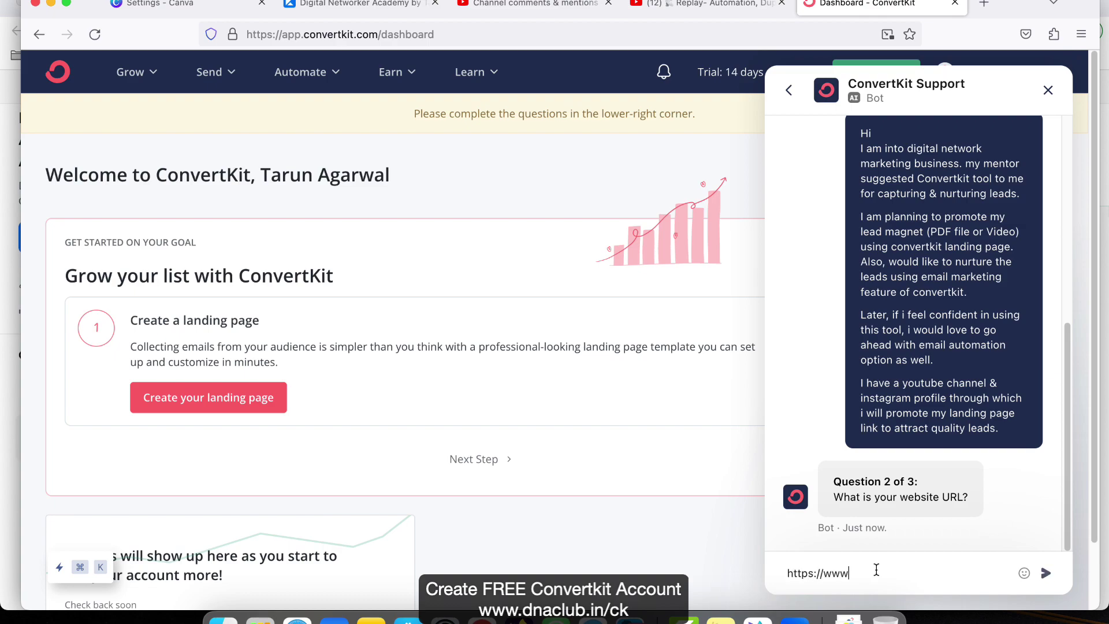
text(.dnaclub)
key(BackSpace)
key(BackSpace)
key(BackSpace)
key(BackSpace)
key(BackSpace)
key(BackSpace)
key(BackSpace)
text(instagram.com/ytarun)
key(BackSpace)
key(BackSpace)
key(BackSpace)
key(BackSpace)
key(BackSpace)
key(BackSpace)
text(tarunklien)
click(1047, 574)
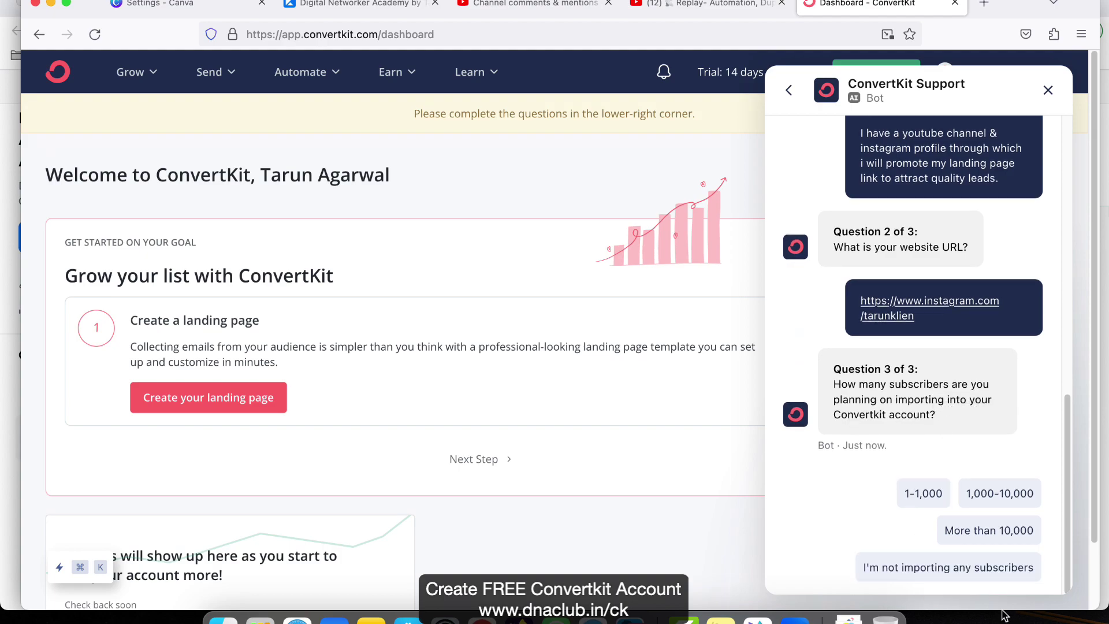
- Reply 'I'm not importing any subscribers' to question 3, then close the support chat
click(1000, 567)
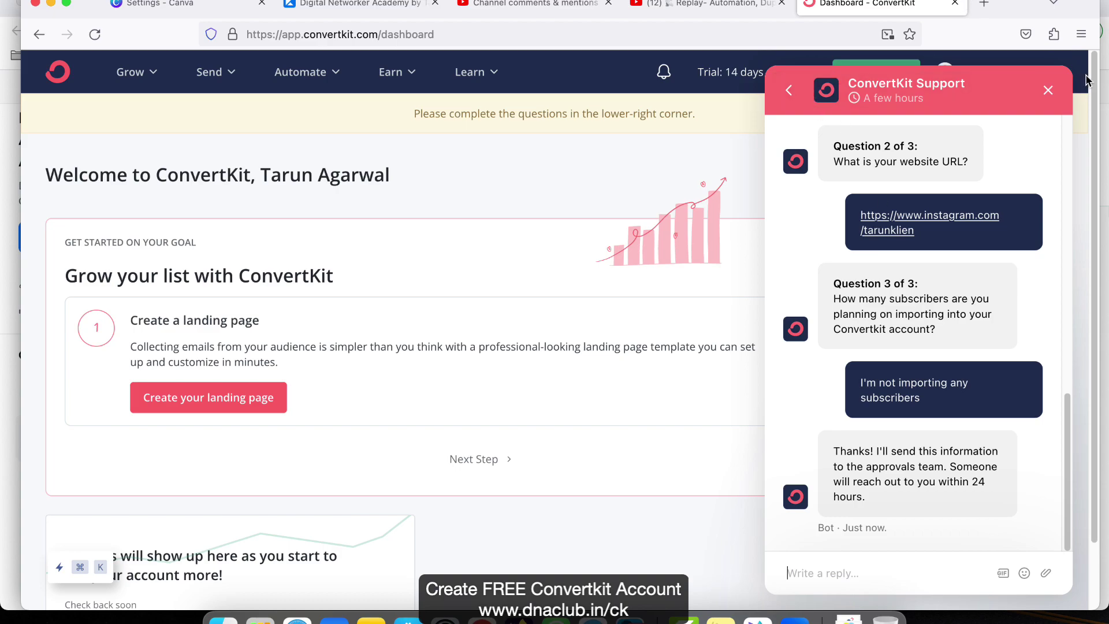
click(1048, 90)
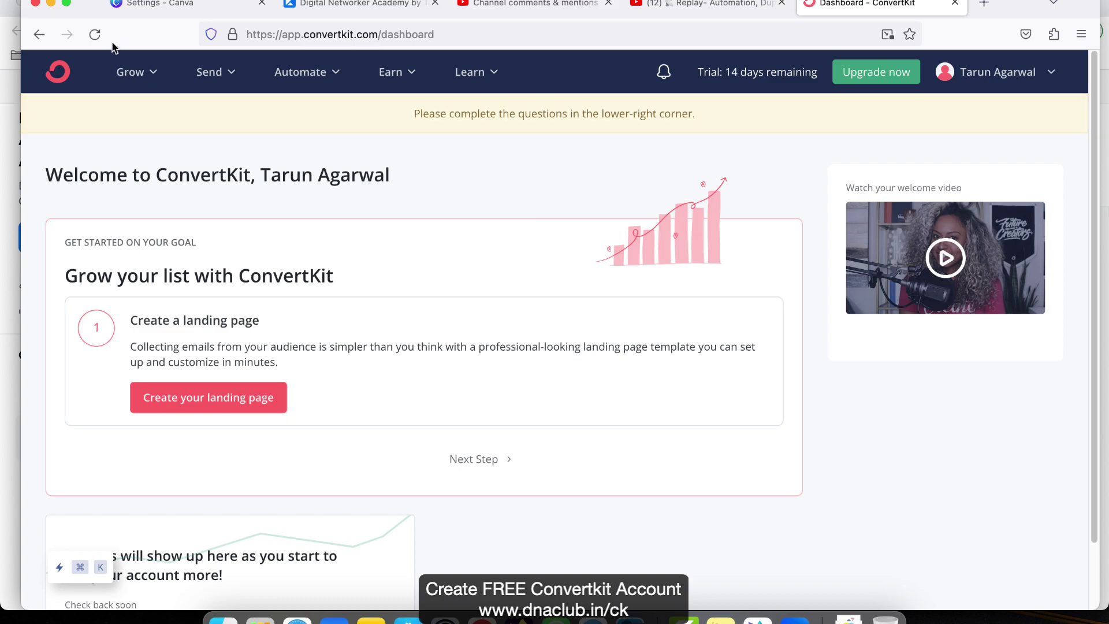
- Reload the dashboard and go to Grow > Landing Pages & Forms
click(95, 34)
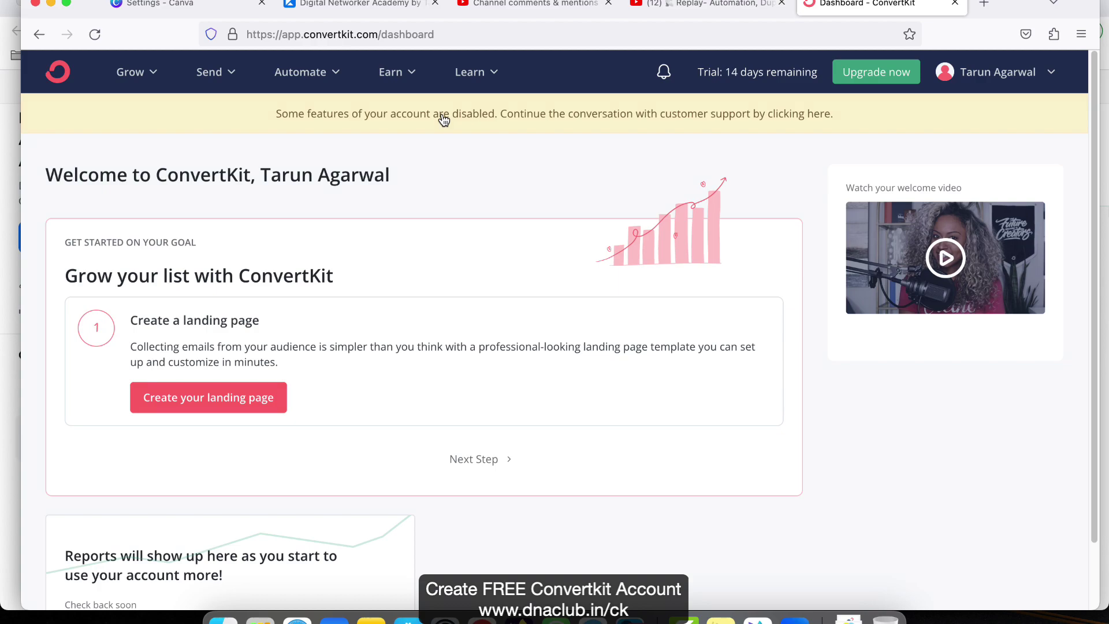
scroll(892, 437, down, 2)
scroll(892, 436, up, 2)
click(130, 71)
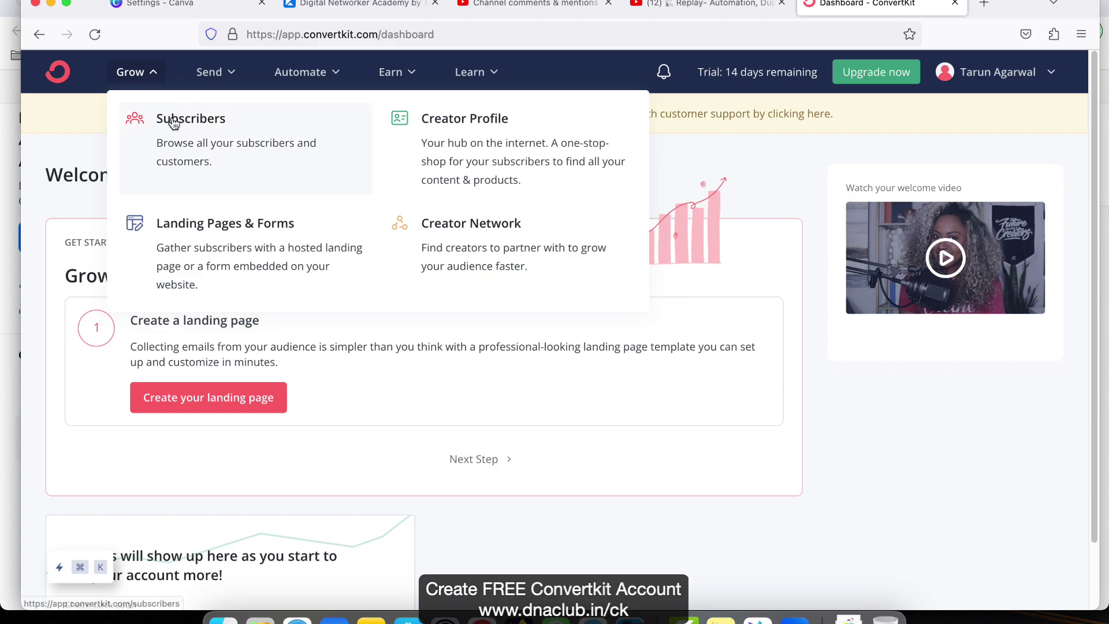
click(208, 256)
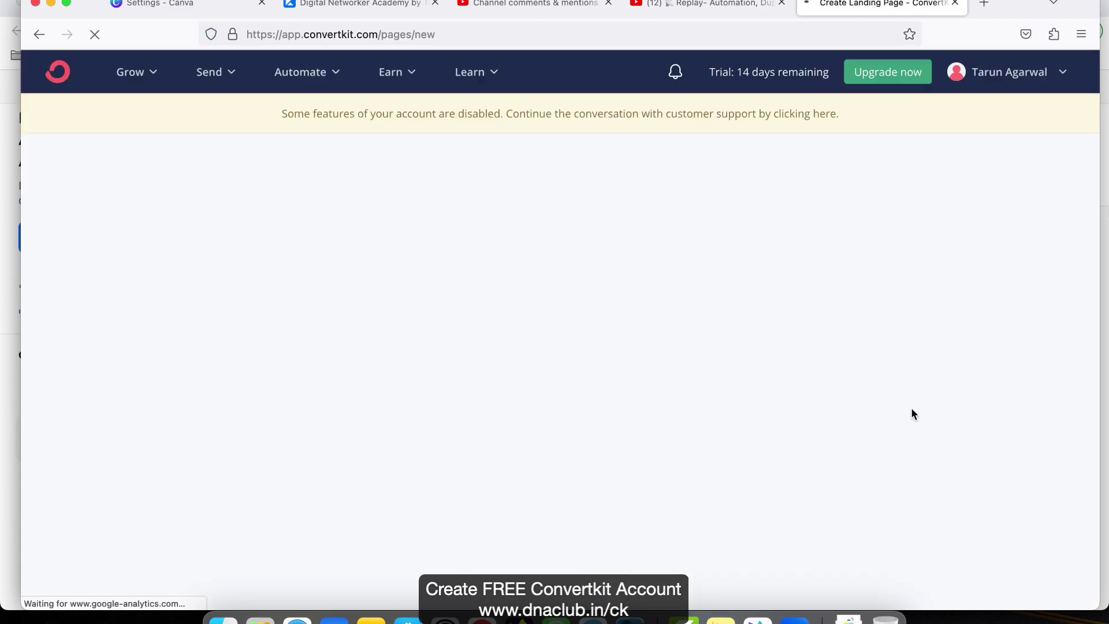
- Preview the Abbey landing page template, then return to the template gallery
scroll(522, 347, down, 5)
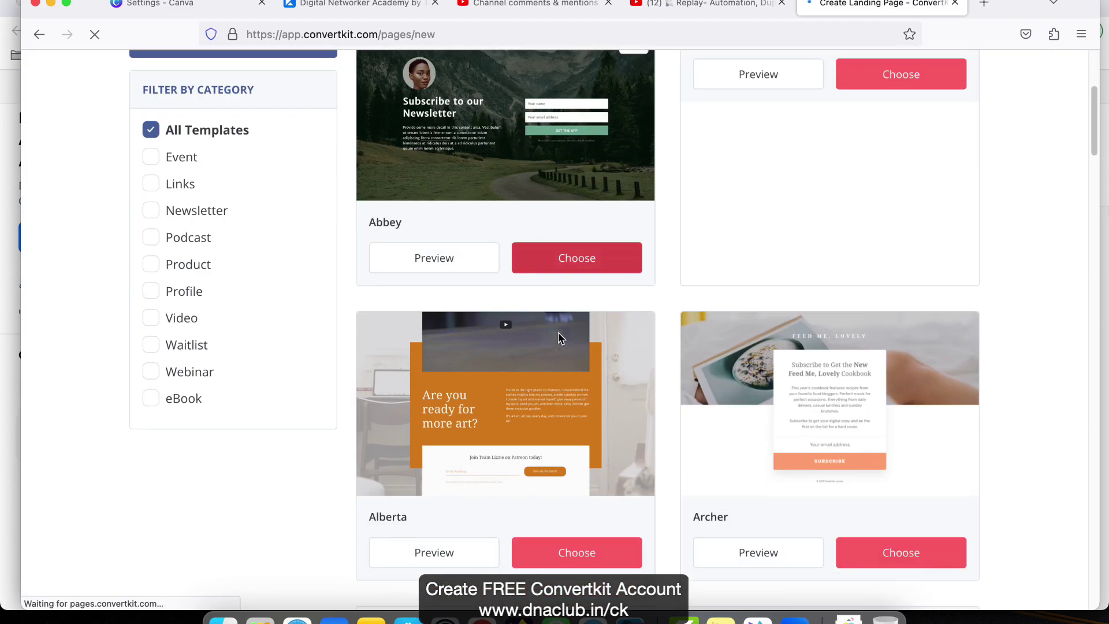
scroll(530, 462, up, 5)
click(438, 516)
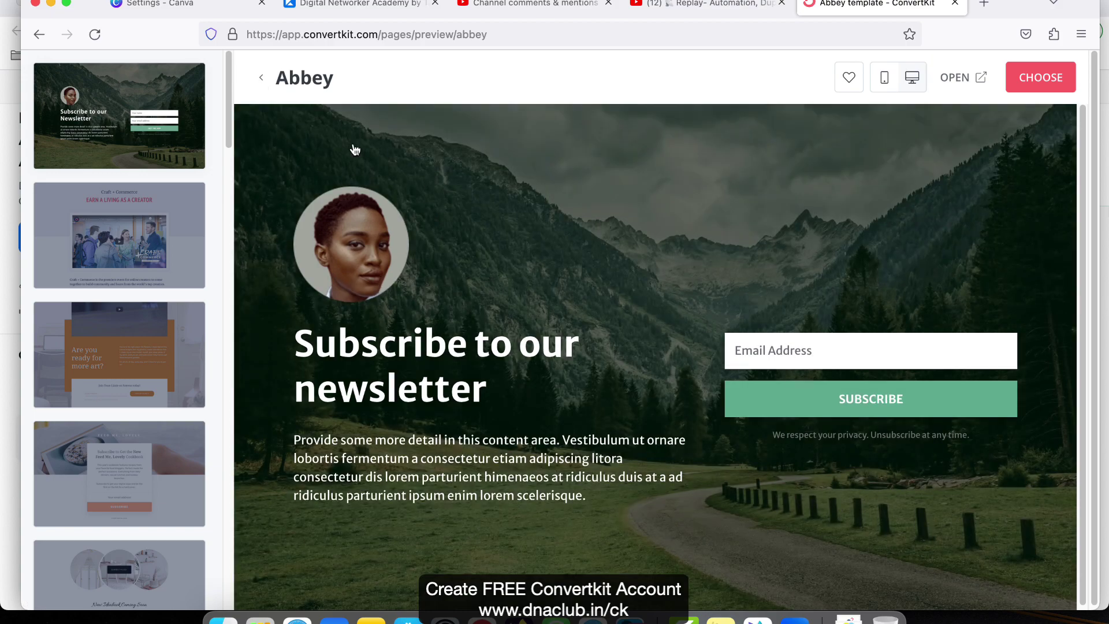
click(268, 80)
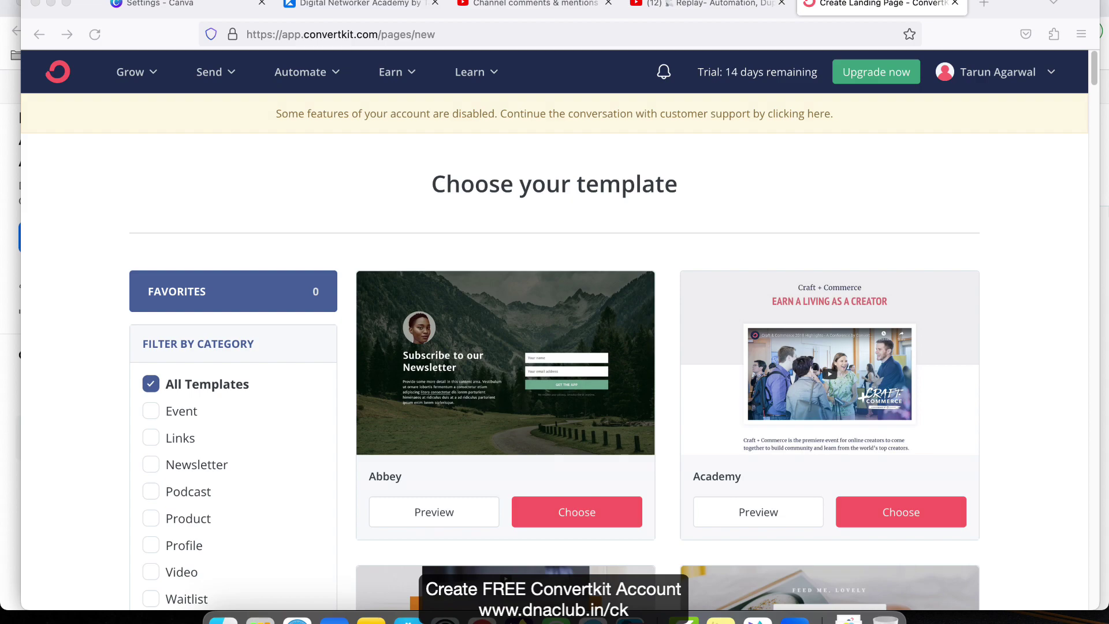
click(1057, 315)
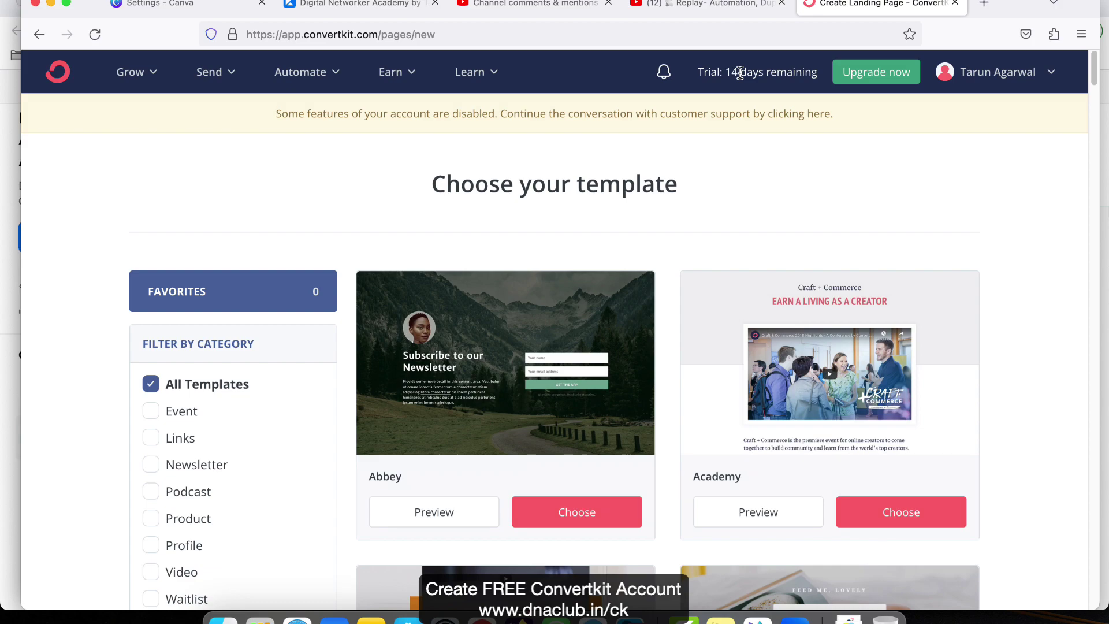
drag(726, 72, 817, 72)
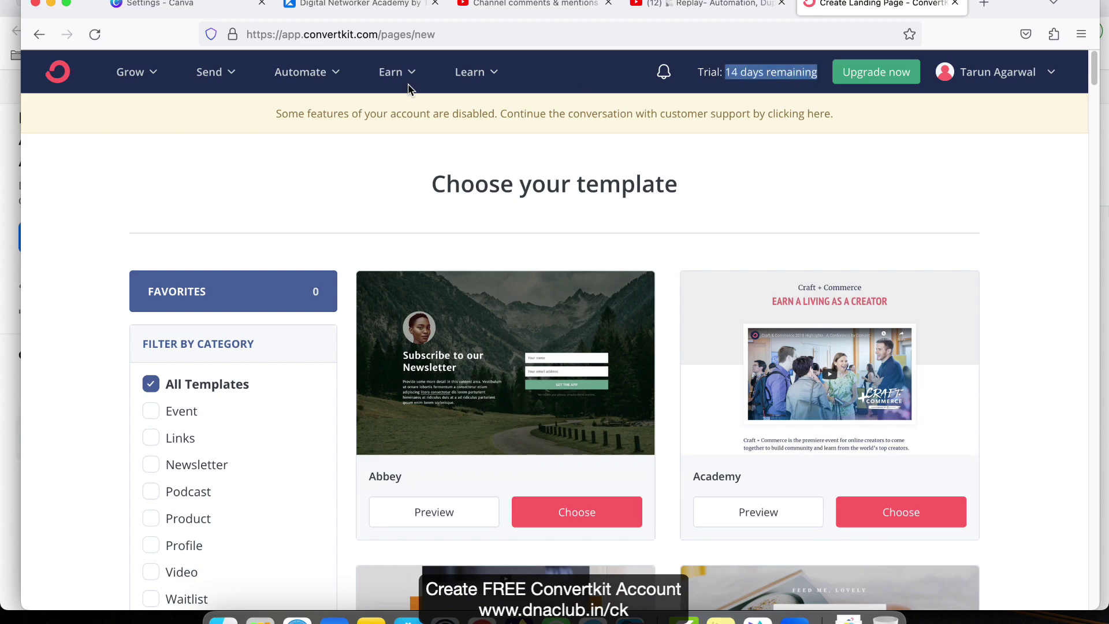
click(289, 72)
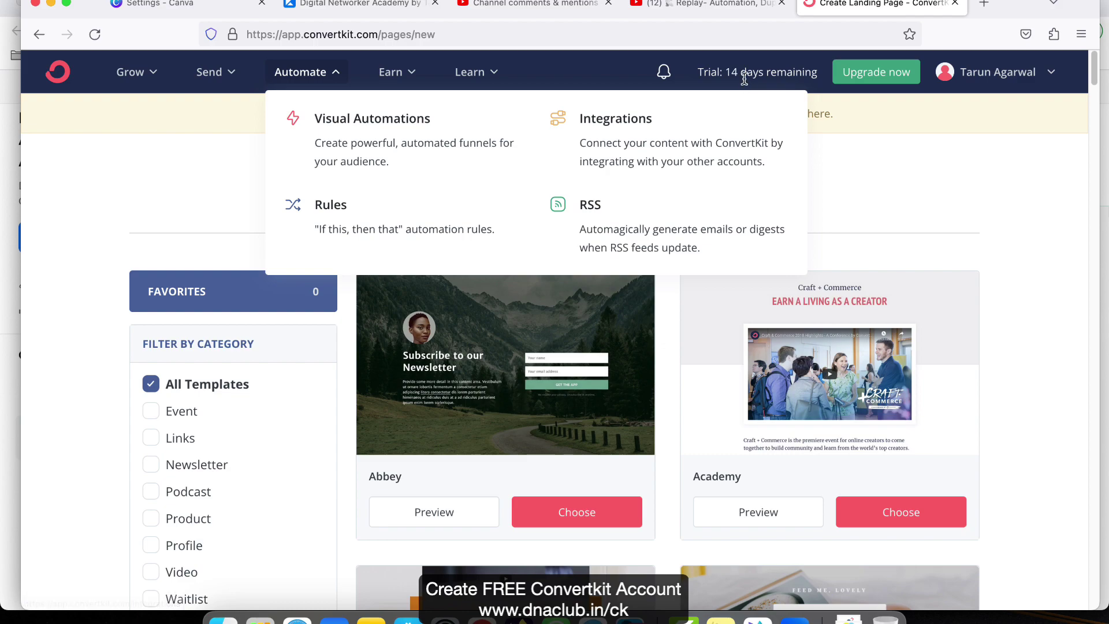
click(1043, 336)
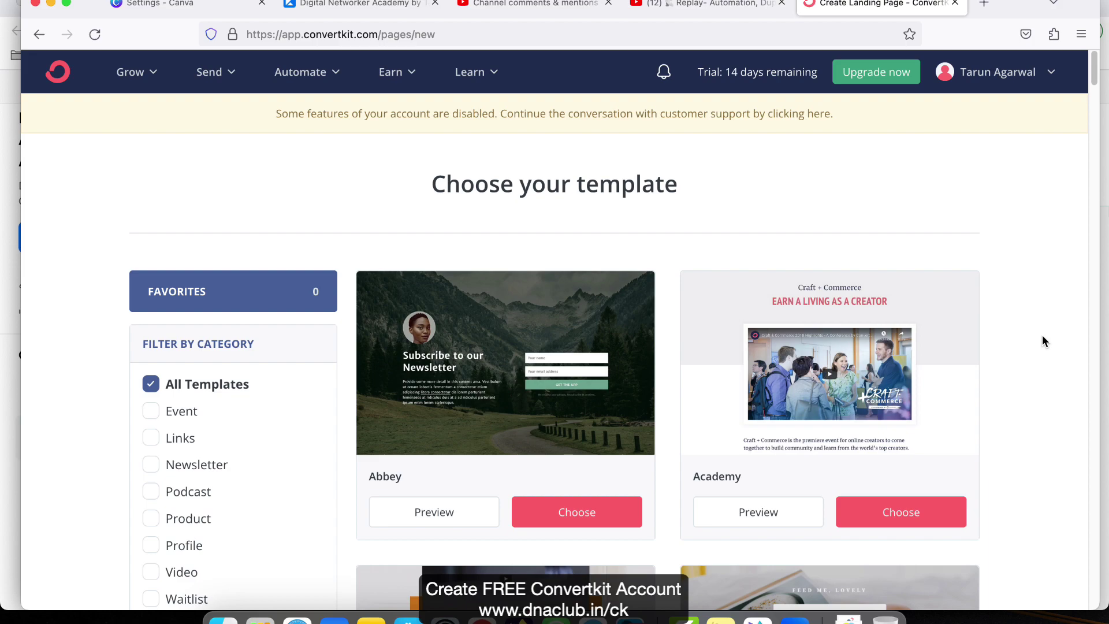
key(super+Tab)
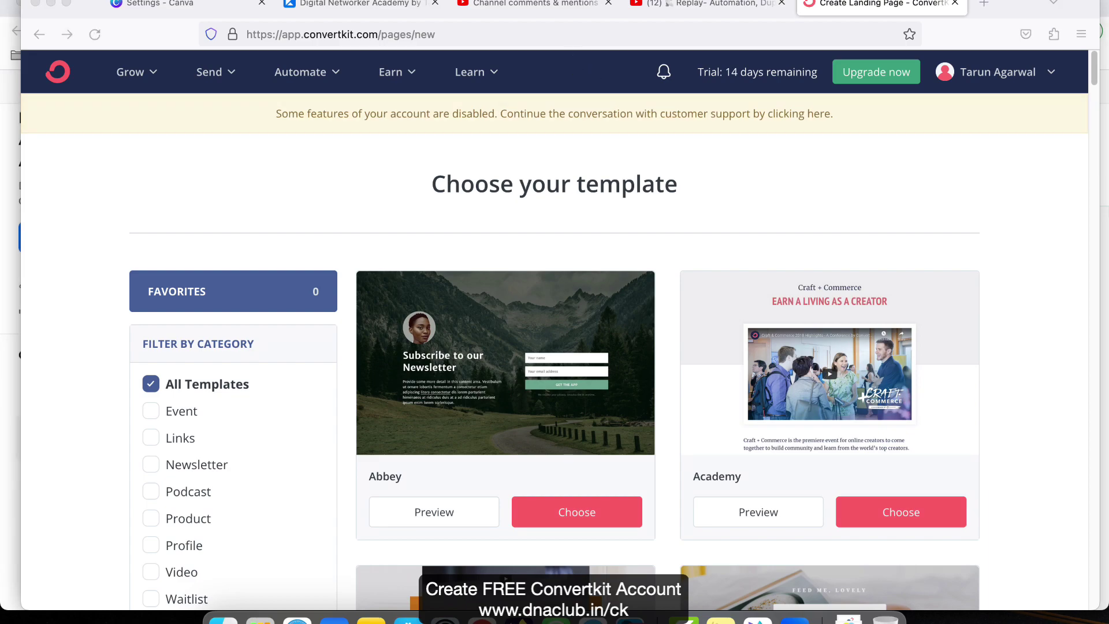